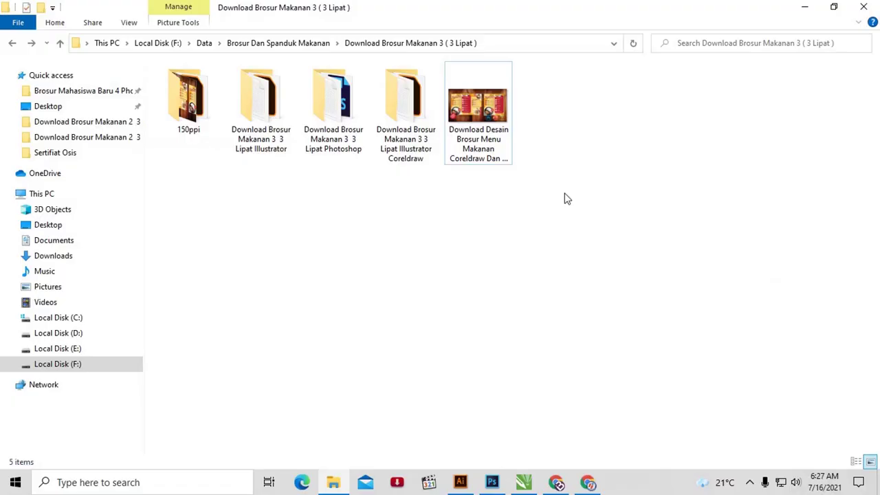
- Browse the brochure download folders and inspect the .ai file in the Illustrator version folder
{"action": "left_click_drag", "start_coordinate": [425, 199], "coordinate": [248, 105]}
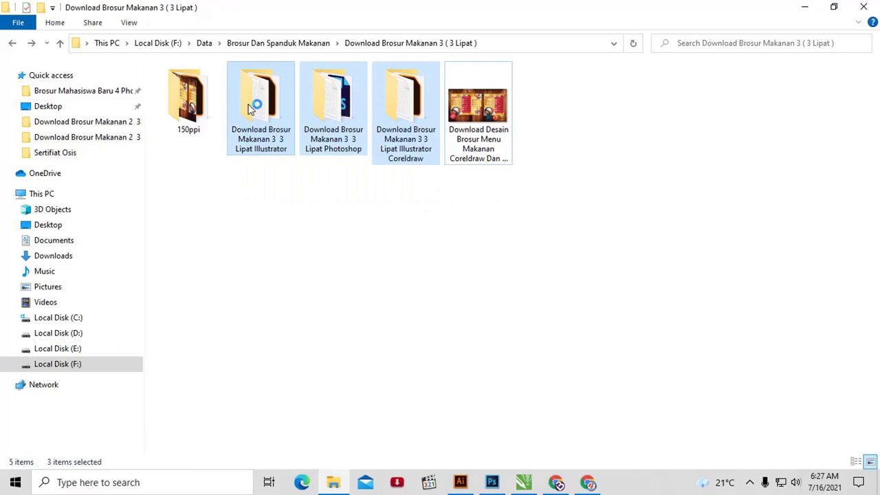
{"action": "mouse_move", "coordinate": [258, 96]}
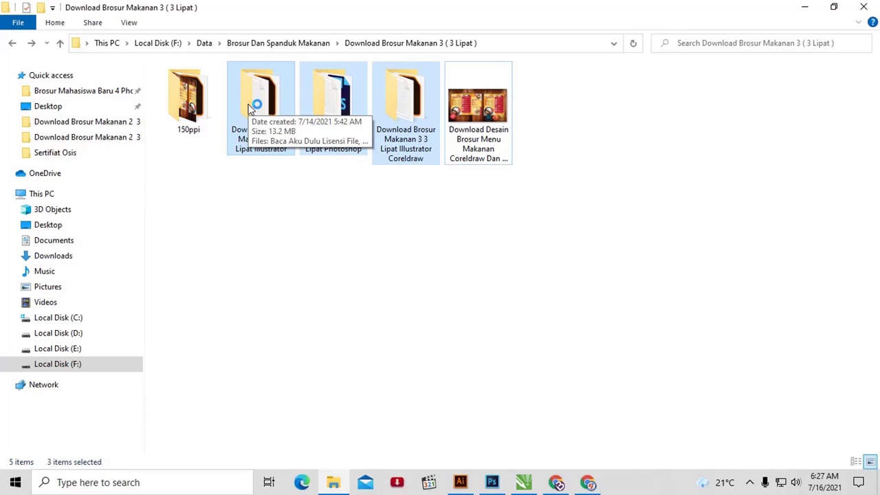
{"action": "left_click", "coordinate": [320, 207]}
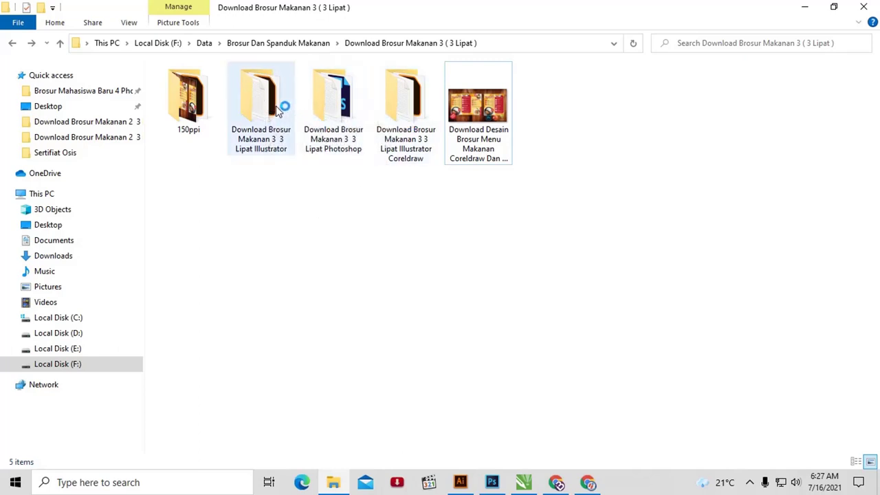
{"action": "double_click", "coordinate": [262, 107]}
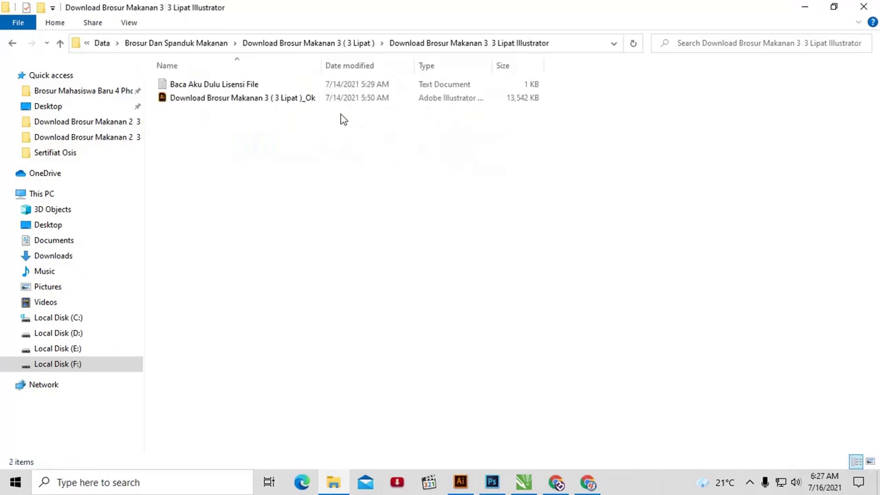
{"action": "left_click", "coordinate": [282, 100]}
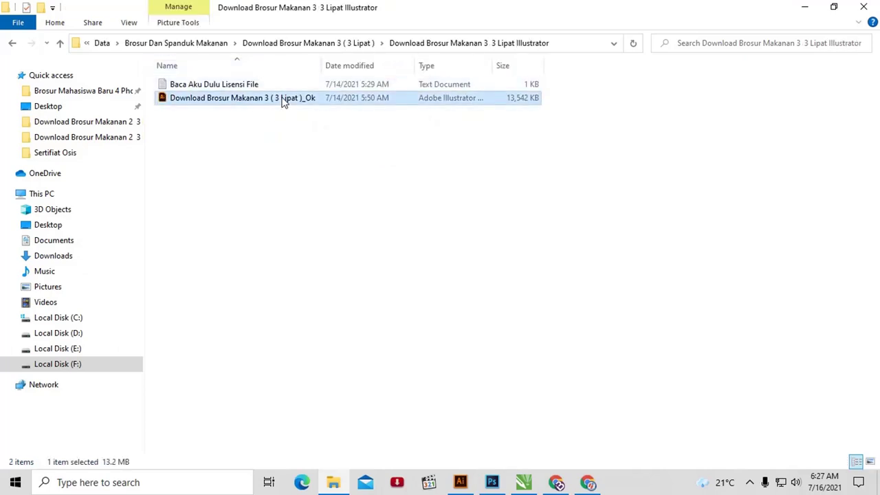
{"action": "right_click", "coordinate": [282, 101]}
{"action": "left_click", "coordinate": [292, 120]}
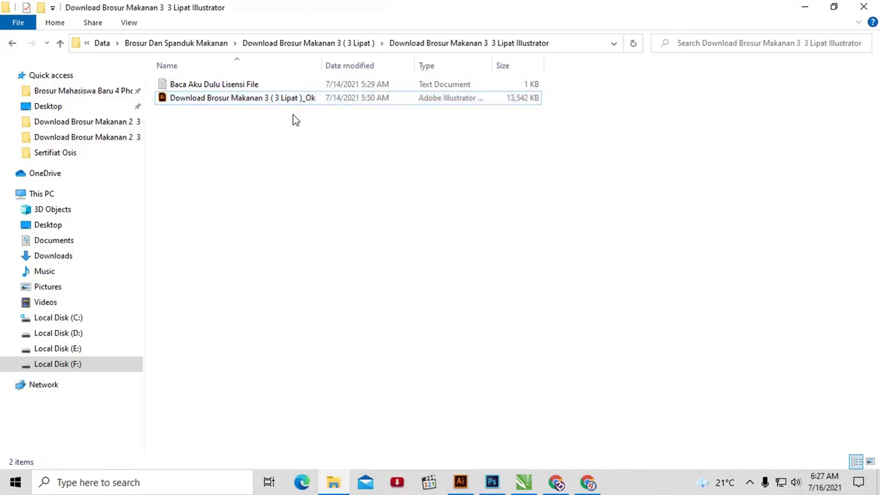
{"action": "key", "text": "BackSpace"}
- Inspect the Photoshop version folder's file, then return to the parent folder
{"action": "double_click", "coordinate": [318, 122]}
{"action": "left_click", "coordinate": [310, 100]}
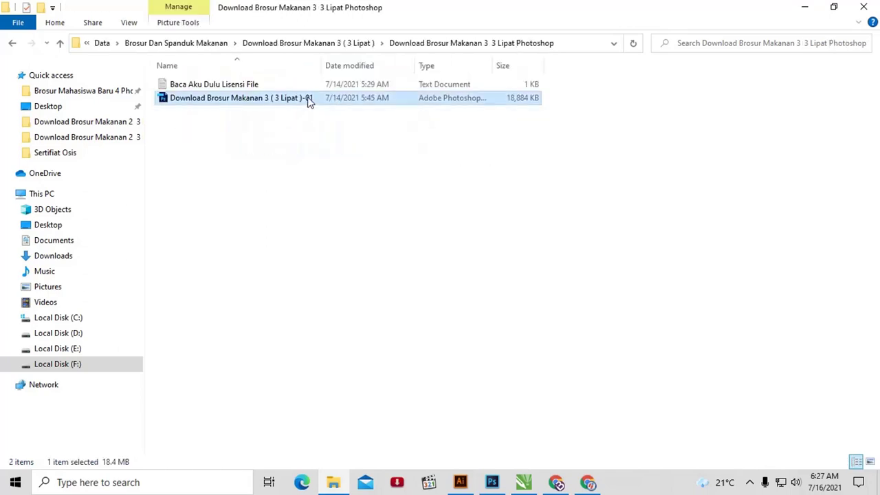
{"action": "right_click", "coordinate": [309, 101]}
{"action": "left_click", "coordinate": [292, 122]}
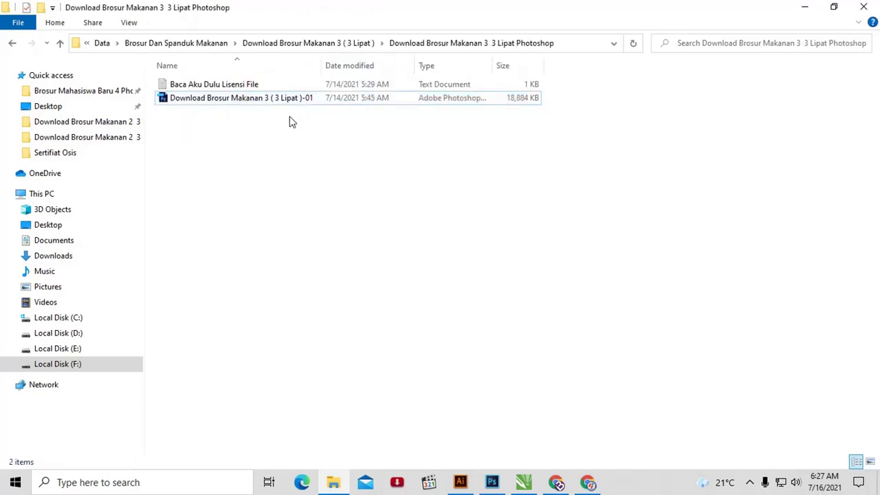
{"action": "key", "text": "BackSpace"}
- Open the Illustrator Coreldraw folder and show the options for its 13,542 KB .ai file
{"action": "double_click", "coordinate": [389, 103]}
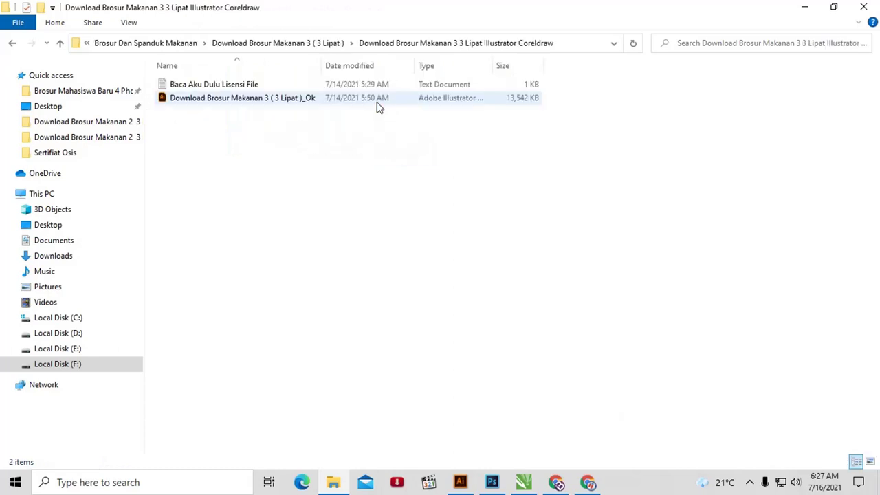
{"action": "left_click", "coordinate": [266, 100]}
{"action": "right_click", "coordinate": [265, 98]}
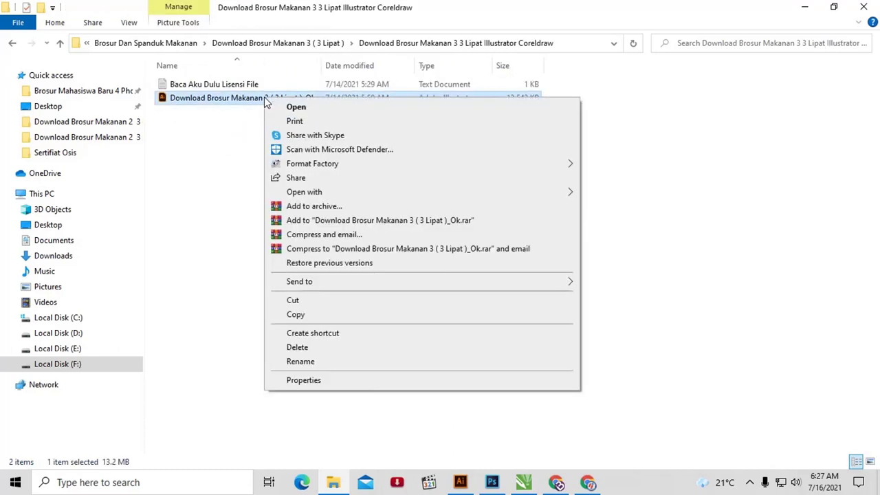
{"action": "mouse_move", "coordinate": [304, 192]}
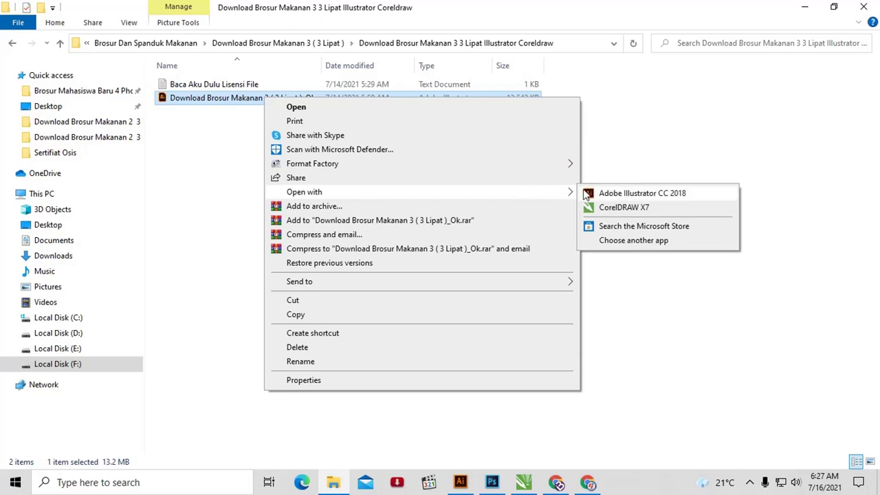
- Open the Hambur Euy brochure in Illustrator CC 2018 and tab Swatches into the Color panel group
{"action": "left_click", "coordinate": [624, 207]}
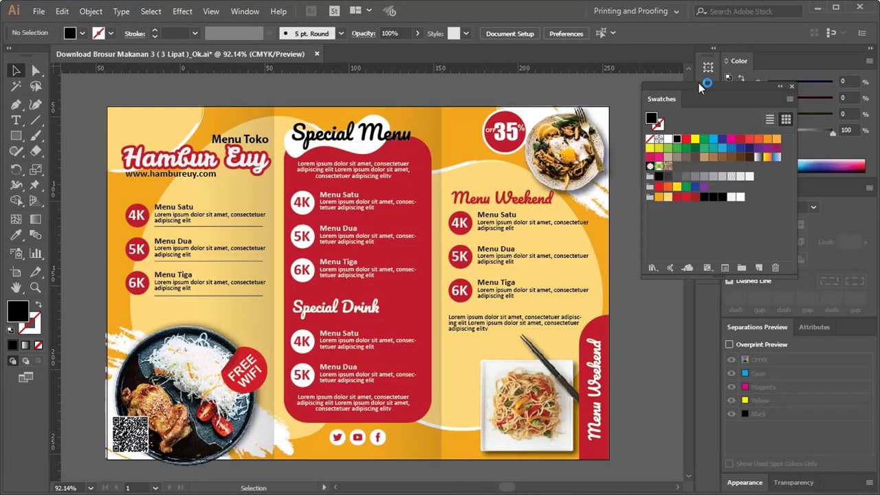
{"action": "left_click_drag", "start_coordinate": [705, 95], "coordinate": [698, 180]}
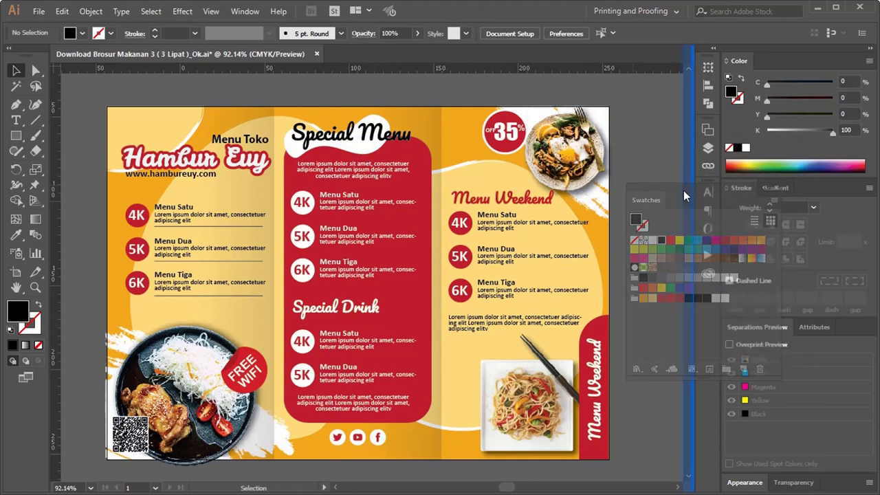
{"action": "left_click_drag", "start_coordinate": [692, 174], "coordinate": [632, 70]}
{"action": "left_click_drag", "start_coordinate": [560, 61], "coordinate": [763, 62]}
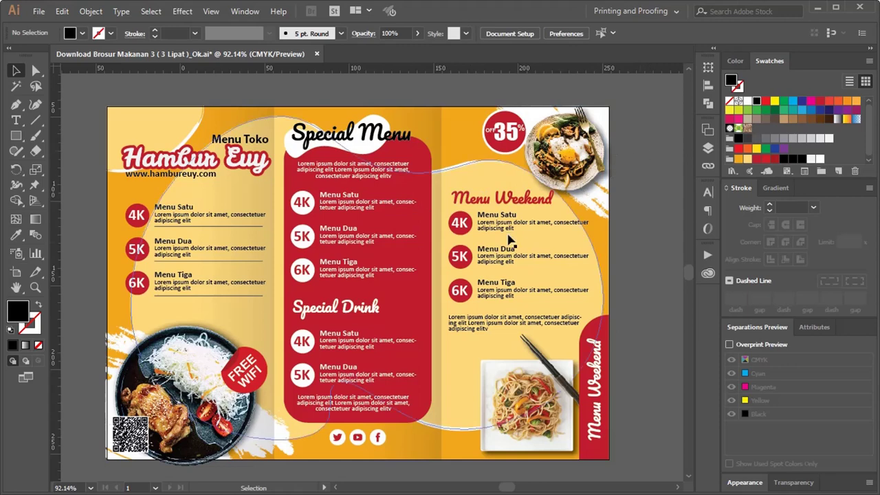
{"action": "scroll", "coordinate": [337, 282], "scroll_direction": "down", "scroll_amount": 1}
- Select the FREE WIFI badge and click through the Menu Satu, Dua and Tiga description texts
{"action": "left_click", "coordinate": [244, 340]}
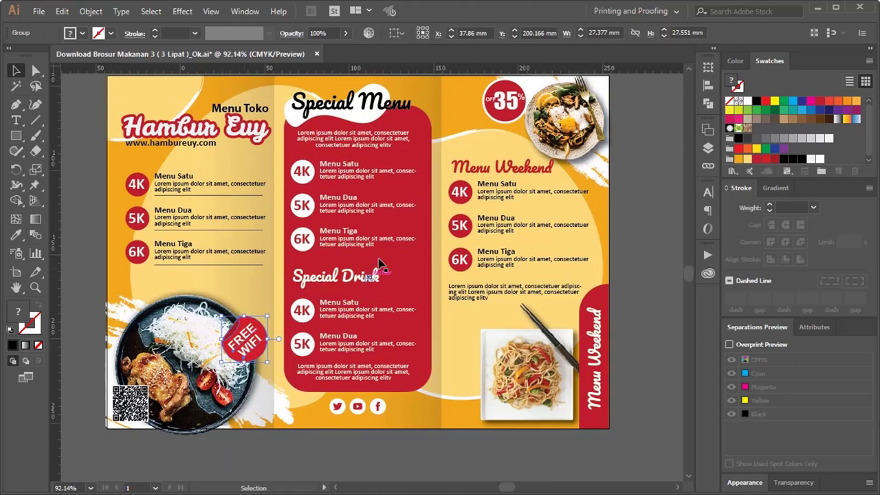
{"action": "scroll", "coordinate": [578, 248], "scroll_direction": "up", "scroll_amount": 1}
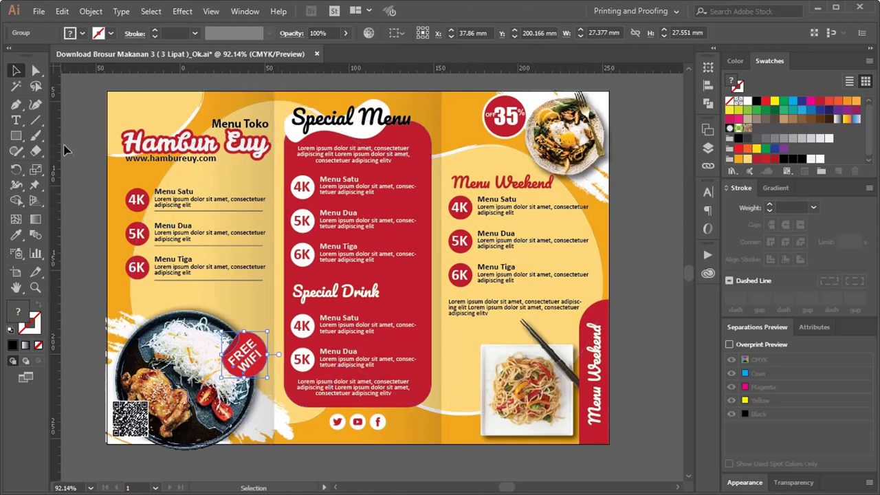
{"action": "left_click", "coordinate": [16, 119]}
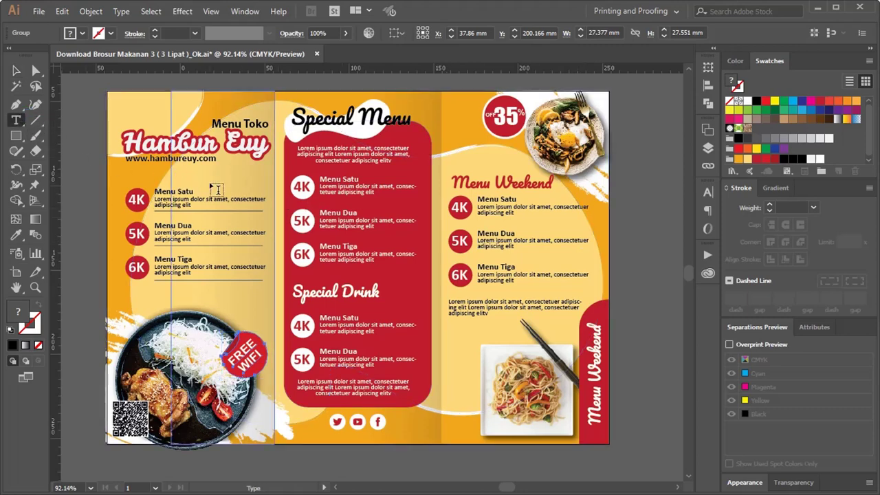
{"action": "left_click", "coordinate": [213, 201]}
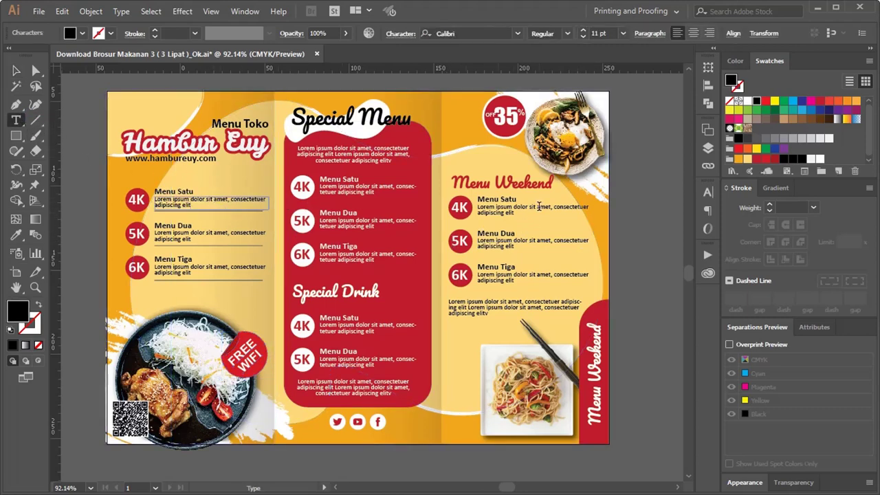
{"action": "left_click", "coordinate": [538, 206]}
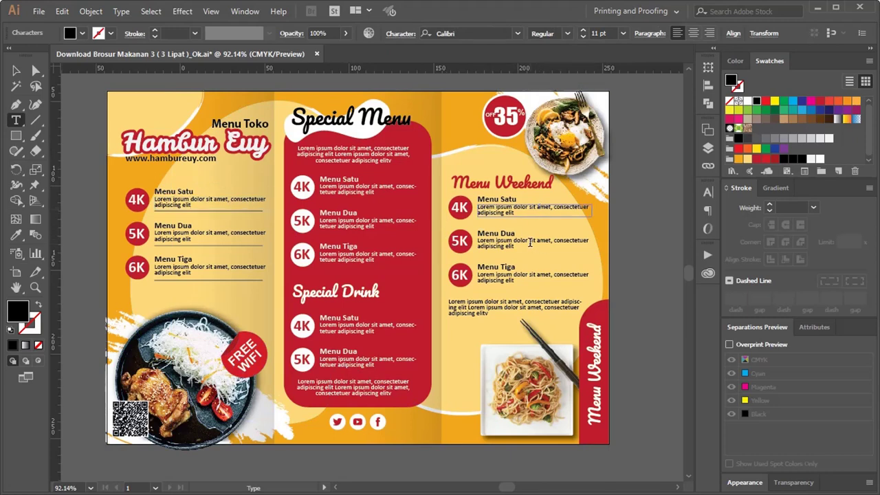
{"action": "left_click", "coordinate": [529, 244]}
{"action": "left_click", "coordinate": [512, 274]}
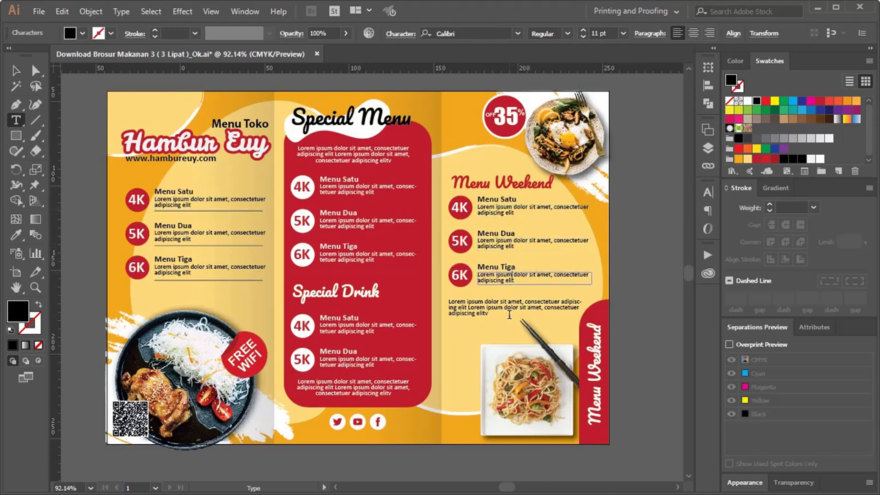
{"action": "left_click", "coordinate": [508, 309]}
{"action": "left_click", "coordinate": [16, 73]}
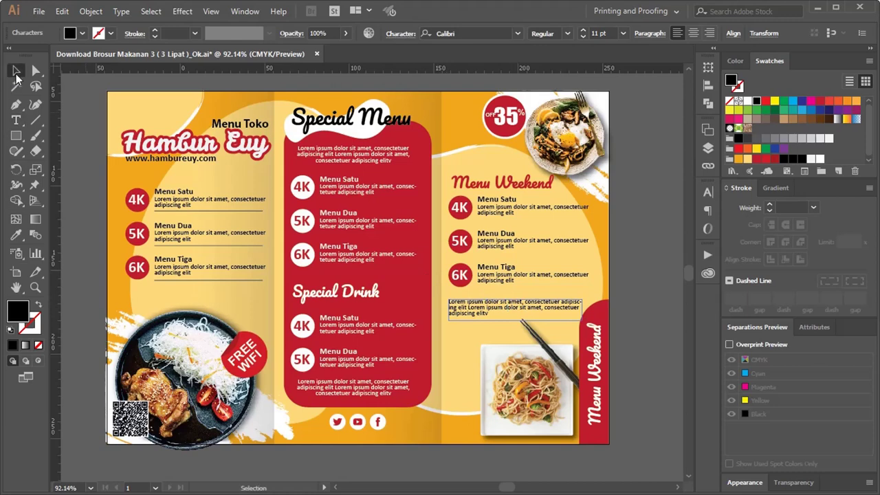
- Nudge the bottom-left food plate photo and the spaghetti photo slightly into new positions
{"action": "left_click", "coordinate": [185, 330]}
{"action": "mouse_move", "coordinate": [190, 340]}
{"action": "left_mouse_down"}
{"action": "mouse_move", "coordinate": [182, 337]}
{"action": "mouse_move", "coordinate": [191, 344]}
{"action": "left_mouse_up"}
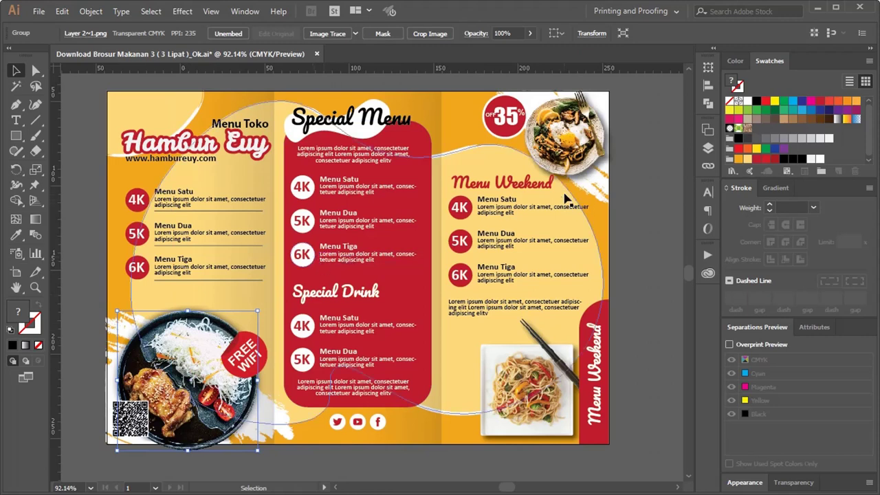
{"action": "left_click", "coordinate": [543, 369]}
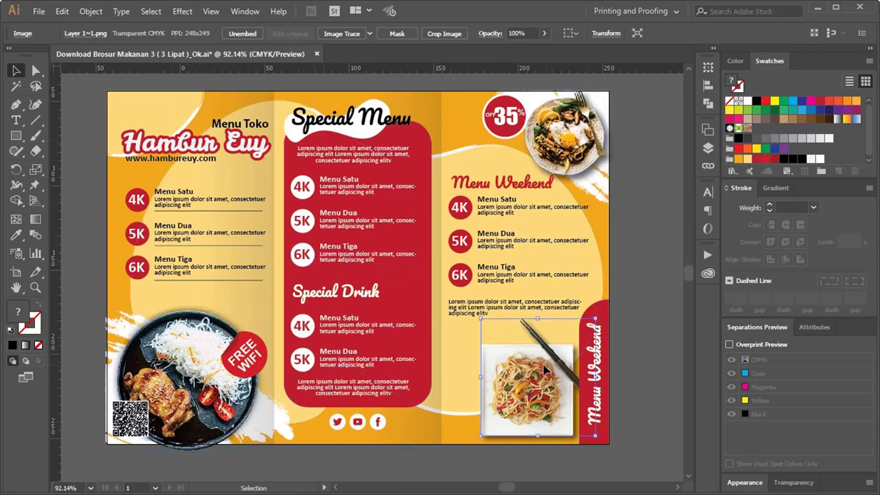
{"action": "left_click_drag", "start_coordinate": [543, 370], "coordinate": [538, 369]}
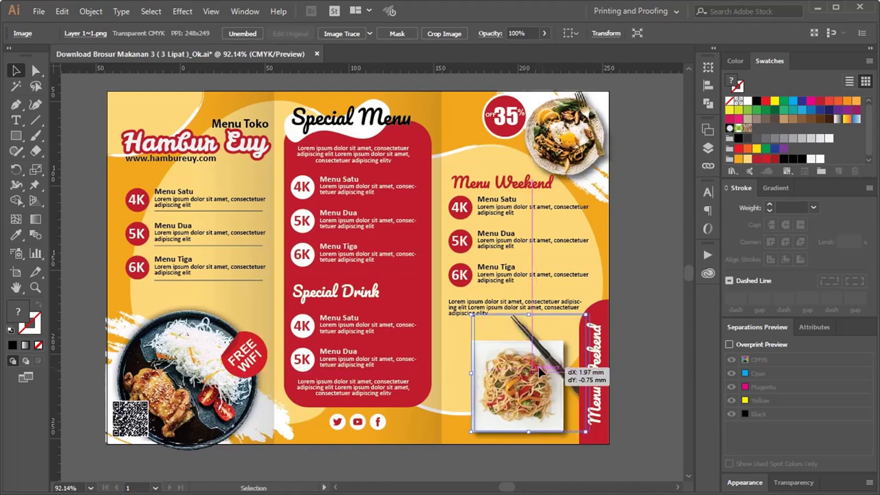
{"action": "right_click", "coordinate": [540, 372]}
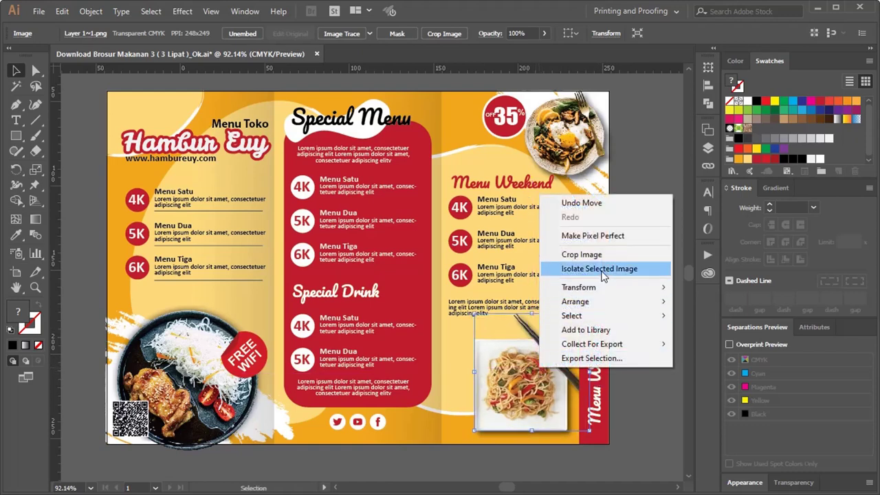
{"action": "left_click", "coordinate": [651, 151]}
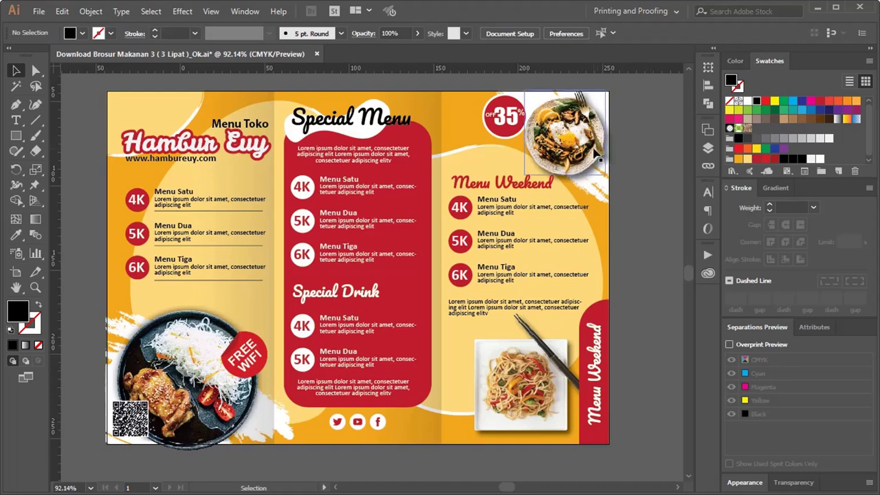
- Move the top-right noodle photo (Layer 3×1.png) slightly down
{"action": "left_click", "coordinate": [596, 159]}
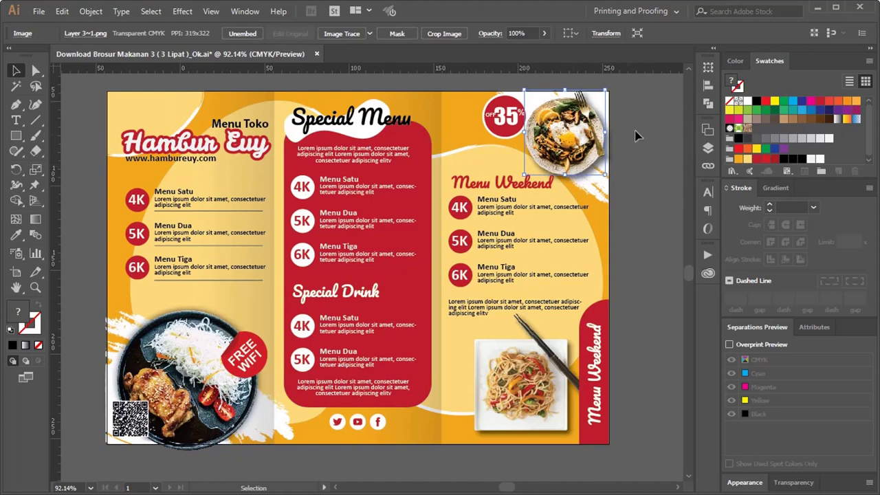
{"action": "left_click", "coordinate": [653, 128]}
{"action": "left_click_drag", "start_coordinate": [571, 130], "coordinate": [571, 138]}
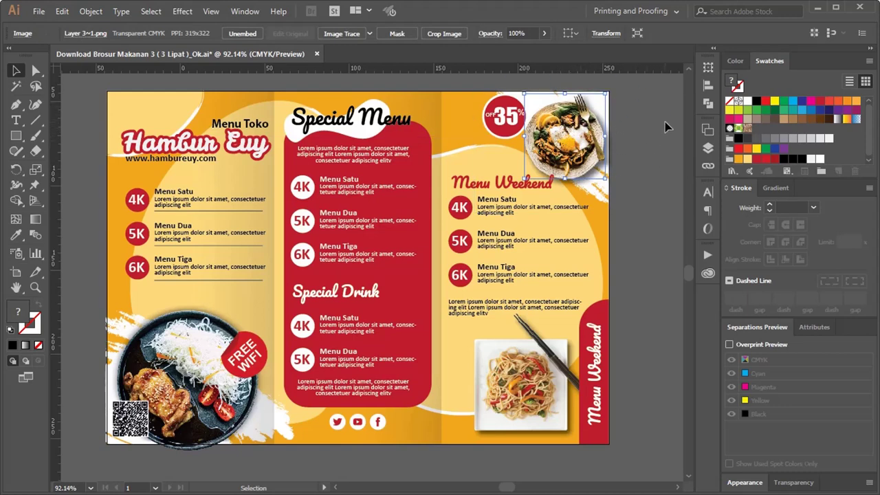
{"action": "left_click", "coordinate": [303, 129]}
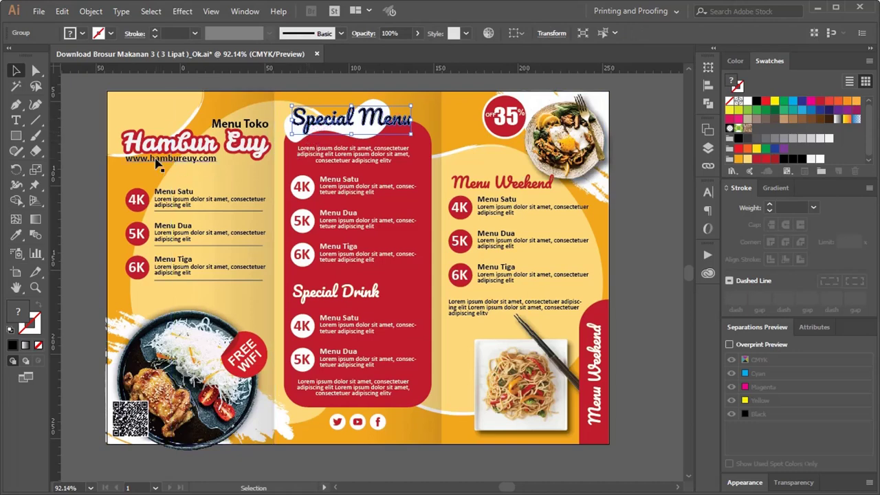
{"action": "key", "text": "z"}
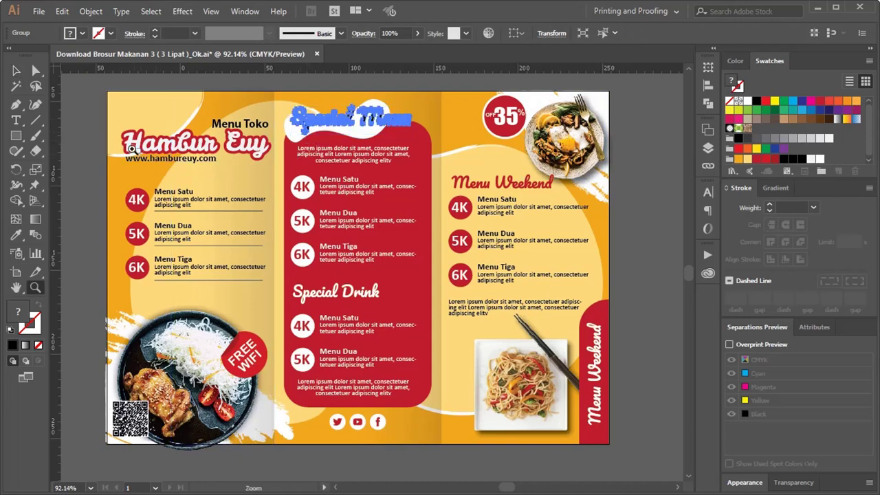
{"action": "left_click_drag", "start_coordinate": [105, 112], "coordinate": [458, 190]}
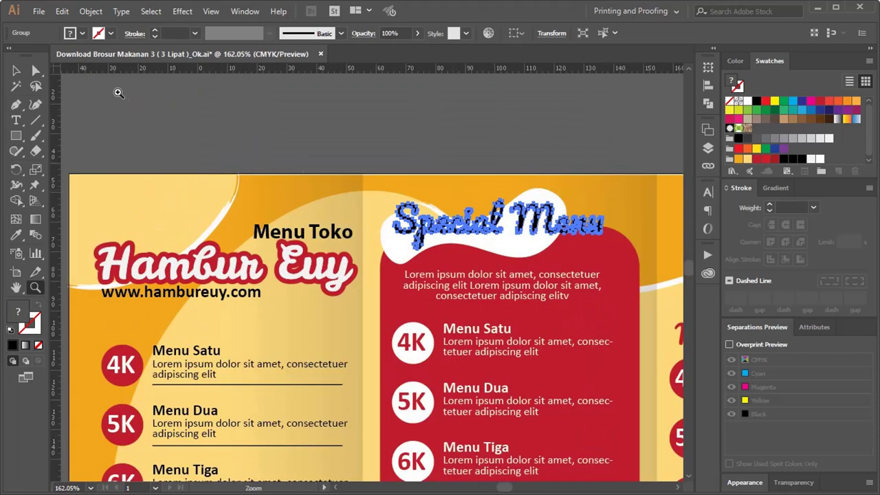
{"action": "left_click", "coordinate": [15, 70]}
{"action": "left_click", "coordinate": [175, 271]}
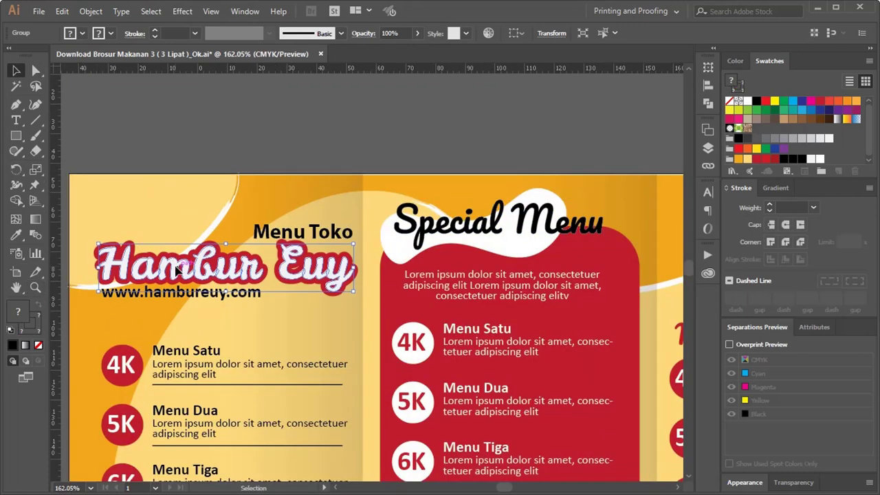
{"action": "left_click", "coordinate": [303, 131]}
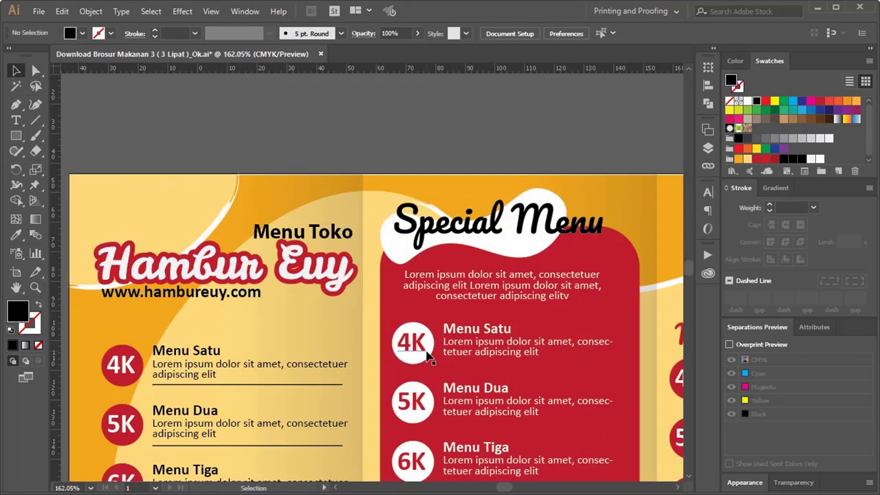
{"action": "scroll", "coordinate": [369, 201], "scroll_direction": "down", "scroll_amount": 1}
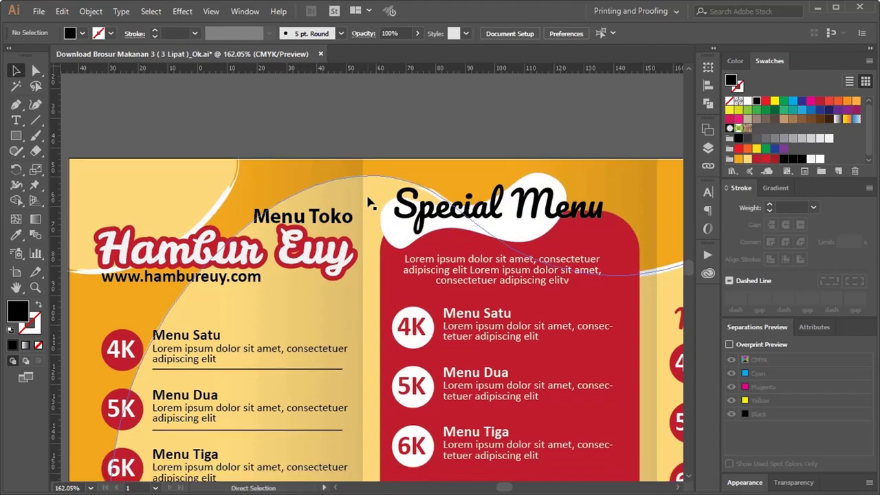
{"action": "key", "text": "ctrl+minus"}
{"action": "key", "text": "ctrl+minus"}
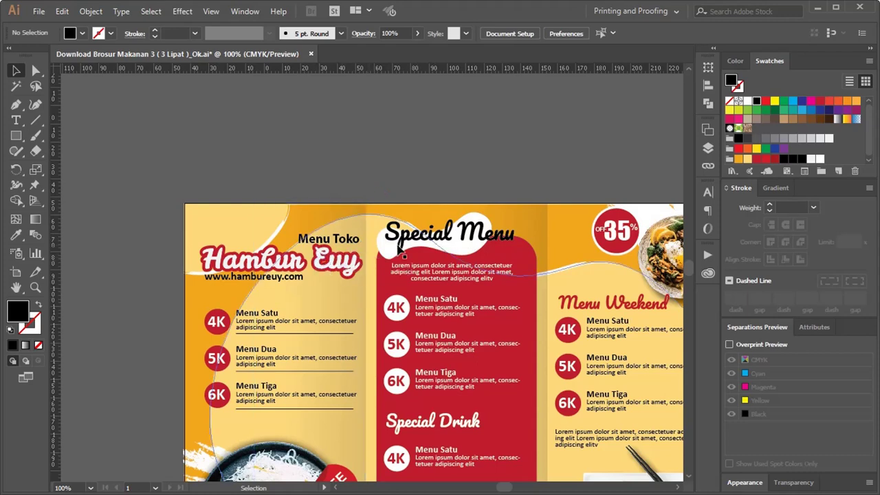
{"action": "scroll", "coordinate": [477, 401], "scroll_direction": "down", "scroll_amount": 3}
{"action": "scroll", "coordinate": [478, 401], "scroll_direction": "down", "scroll_amount": 2}
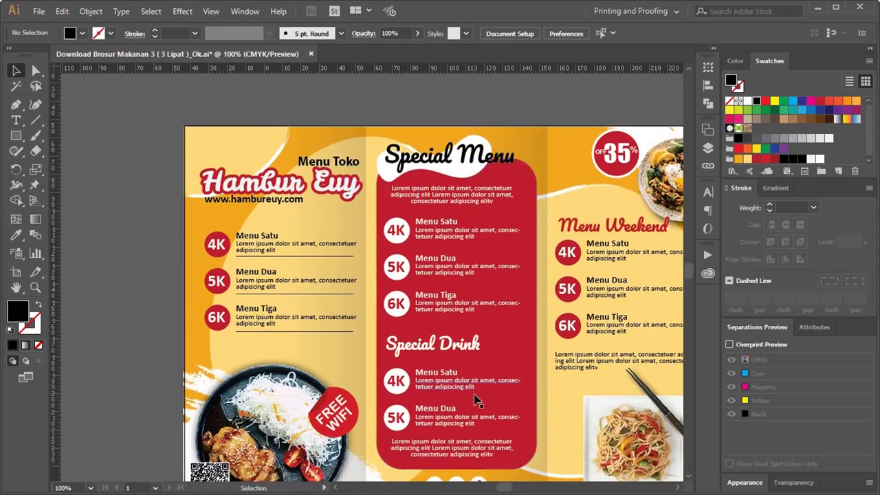
{"action": "left_click_drag", "start_coordinate": [504, 487], "coordinate": [514, 486]}
{"action": "scroll", "coordinate": [406, 261], "scroll_direction": "down", "scroll_amount": 1}
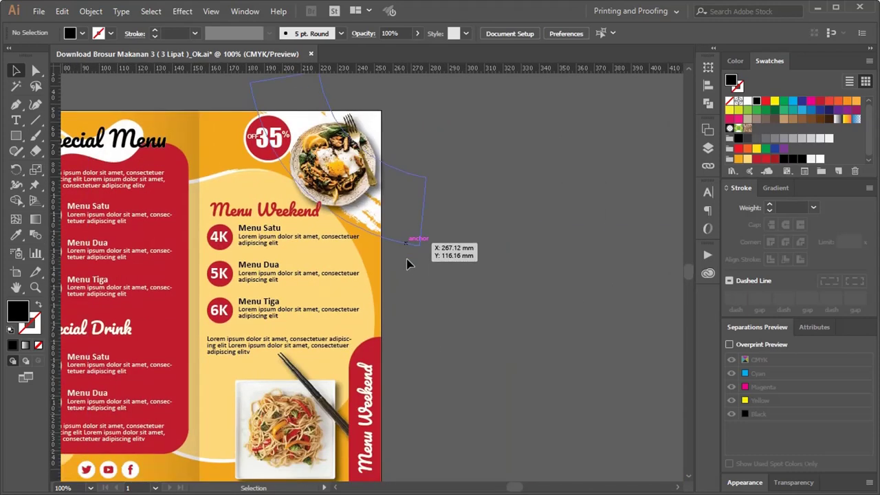
{"action": "scroll", "coordinate": [420, 251], "scroll_direction": "down", "scroll_amount": 1}
{"action": "key", "text": "ctrl+minus"}
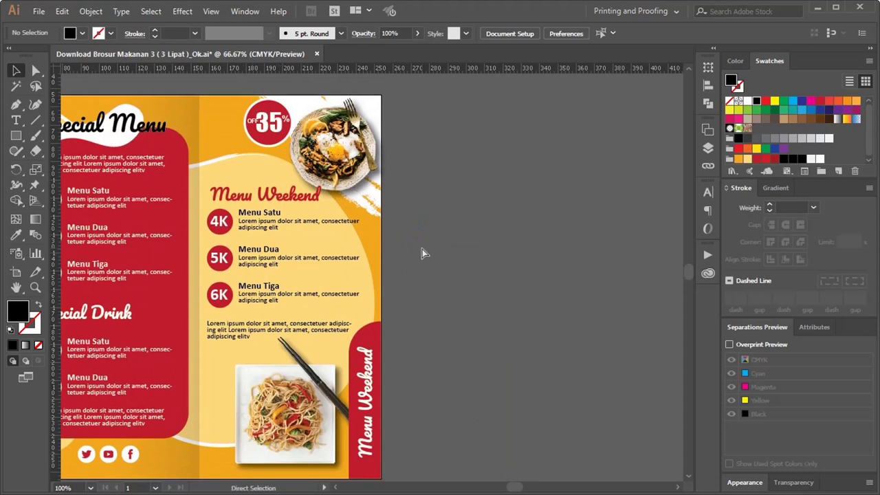
{"action": "key", "text": "ctrl+minus"}
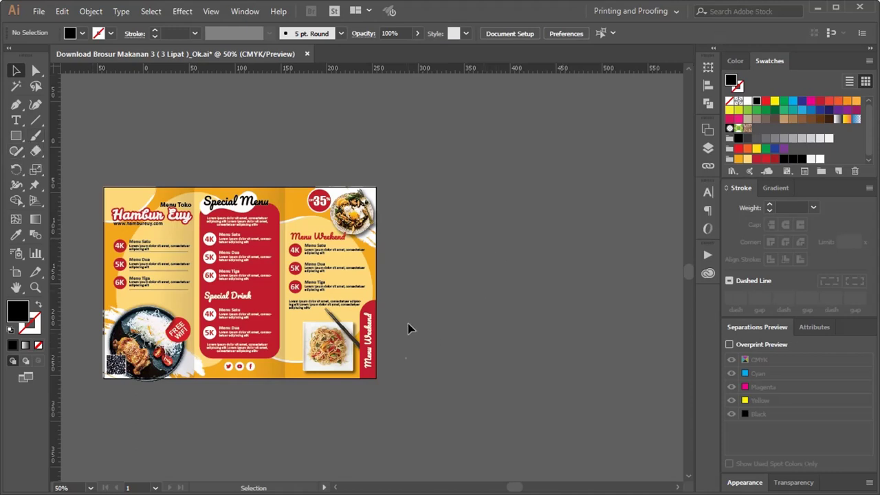
- Create Color Group 2 from all the selected brochure artwork's colours
{"action": "left_click_drag", "start_coordinate": [442, 403], "coordinate": [90, 161]}
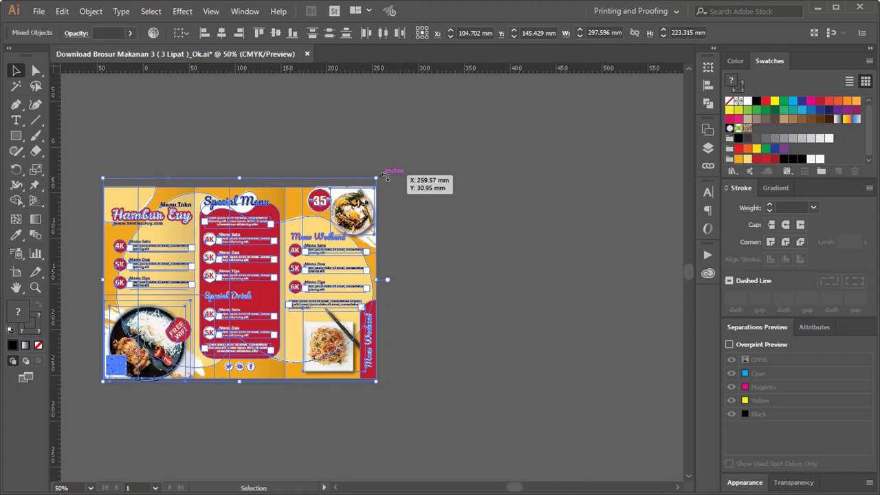
{"action": "left_click", "coordinate": [822, 172]}
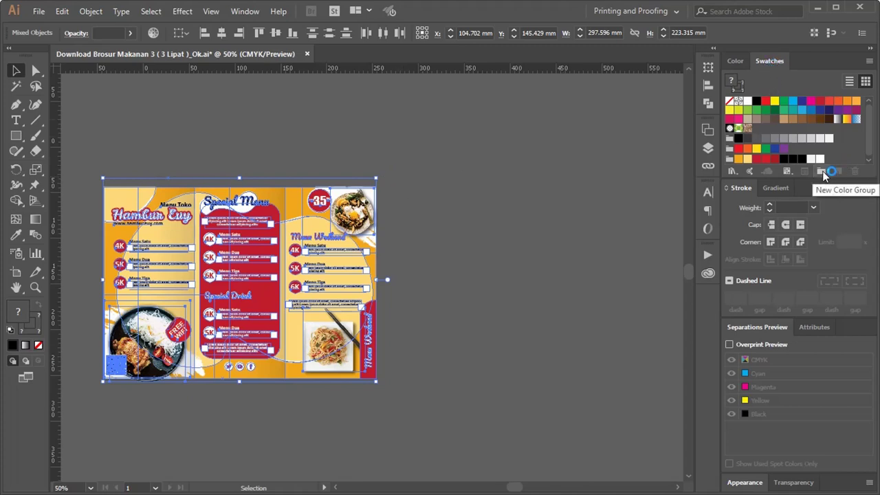
{"action": "mouse_move", "coordinate": [641, 103]}
{"action": "left_mouse_down"}
{"action": "mouse_move", "coordinate": [550, 140]}
{"action": "mouse_move", "coordinate": [490, 196]}
{"action": "left_mouse_up"}
{"action": "left_click_drag", "start_coordinate": [496, 198], "coordinate": [501, 200]}
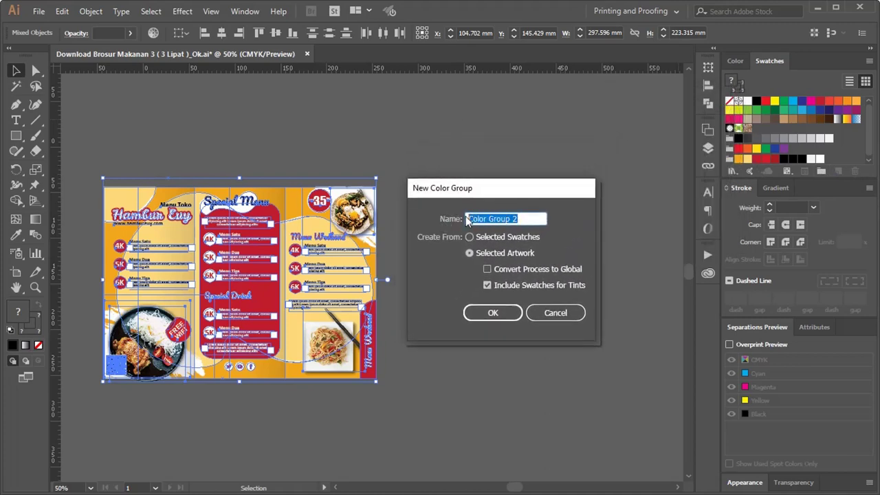
{"action": "left_click_drag", "start_coordinate": [504, 189], "coordinate": [505, 184]}
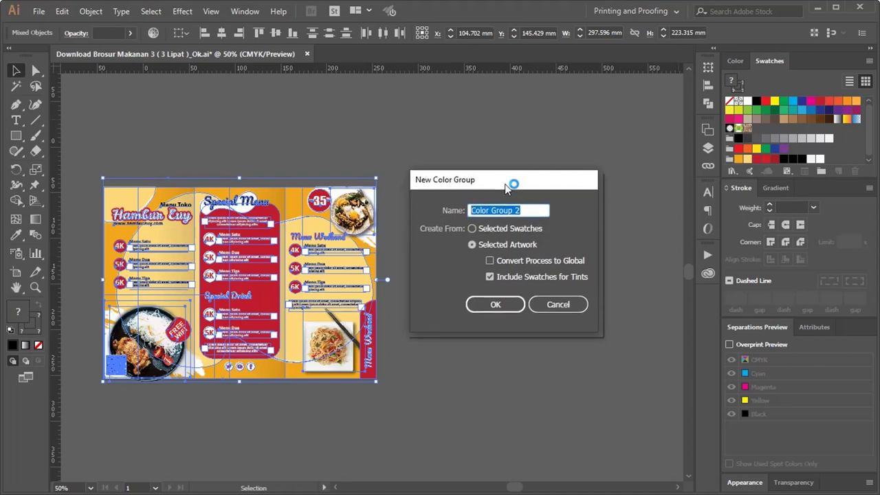
{"action": "left_click", "coordinate": [497, 305]}
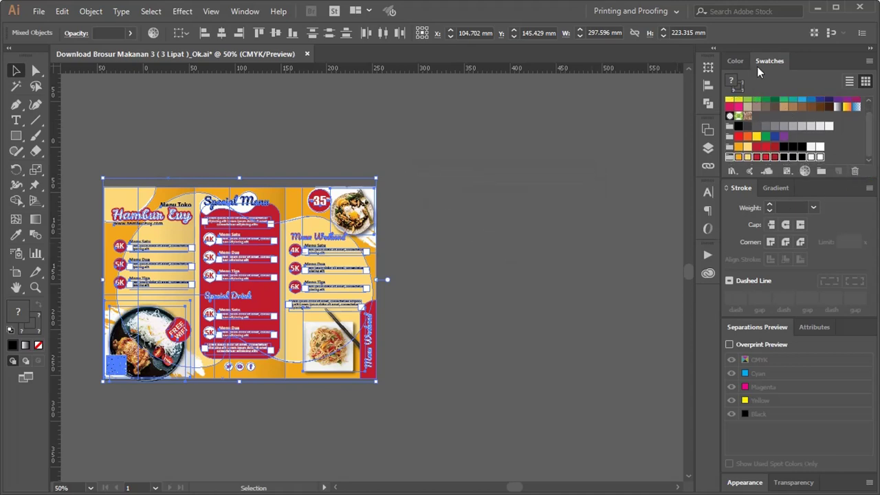
- Float the Swatches panel out, select Color Group 2 and load it into Recolor Artwork
{"action": "left_click_drag", "start_coordinate": [763, 62], "coordinate": [551, 75]}
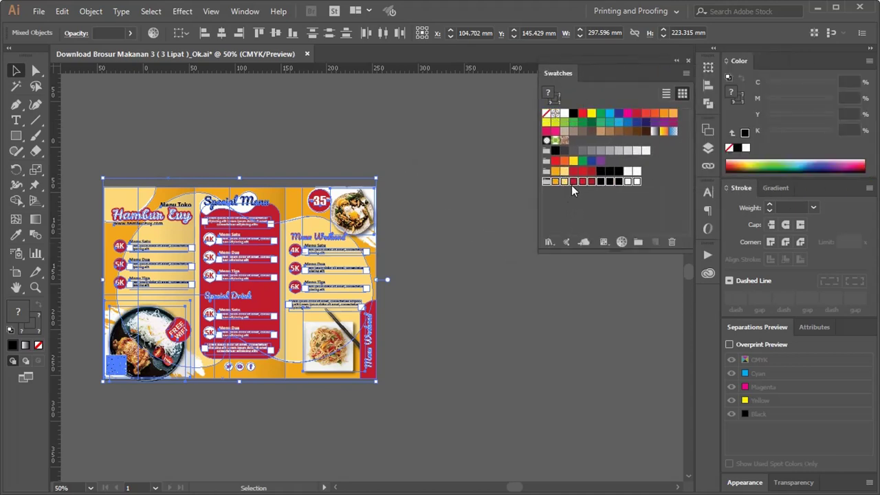
{"action": "left_click", "coordinate": [577, 193]}
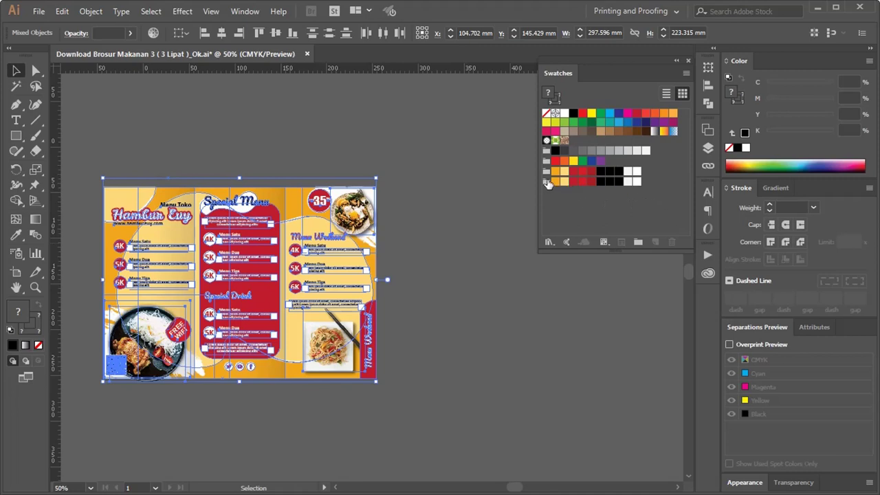
{"action": "left_click", "coordinate": [546, 181]}
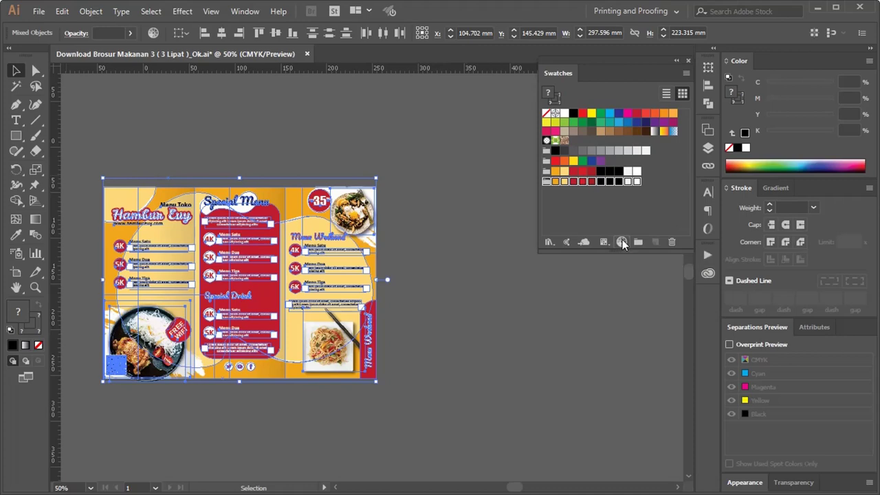
{"action": "left_click", "coordinate": [622, 243]}
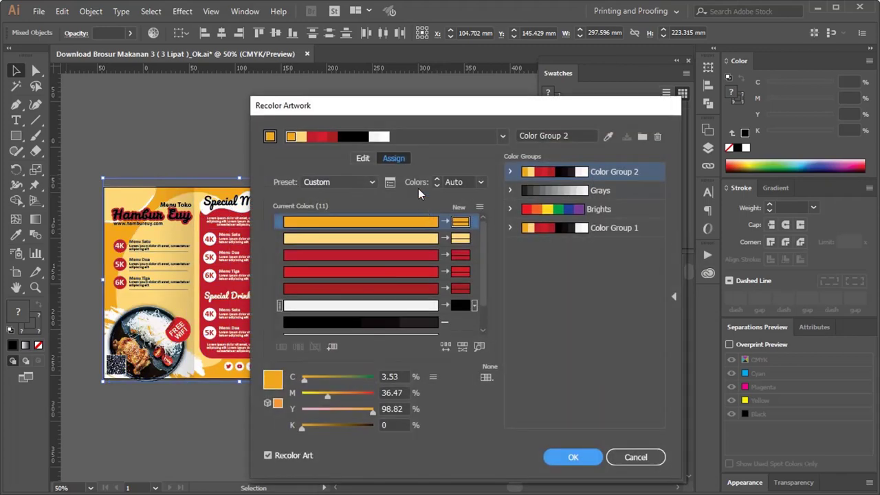
- Reset the white colour's replacement back to white and switch Recolor Artwork to Edit mode
{"action": "left_click_drag", "start_coordinate": [444, 107], "coordinate": [440, 70]}
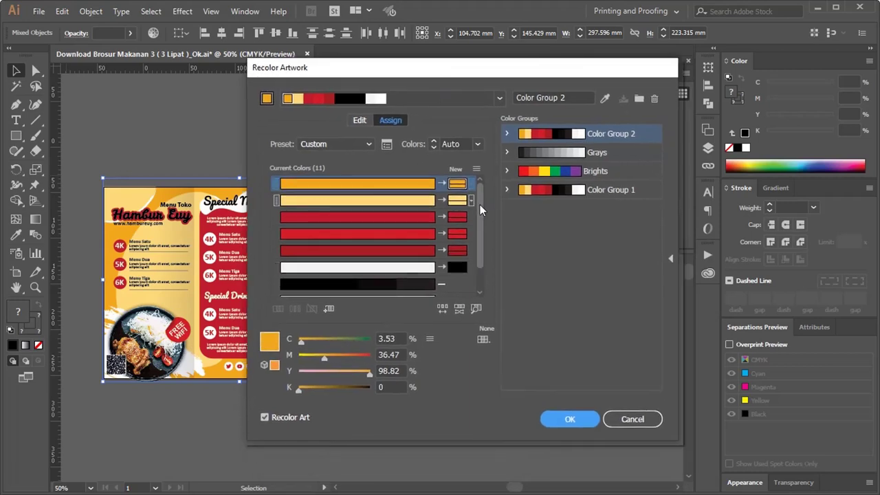
{"action": "scroll", "coordinate": [480, 210], "scroll_direction": "down", "scroll_amount": 2}
{"action": "scroll", "coordinate": [455, 239], "scroll_direction": "up", "scroll_amount": 2}
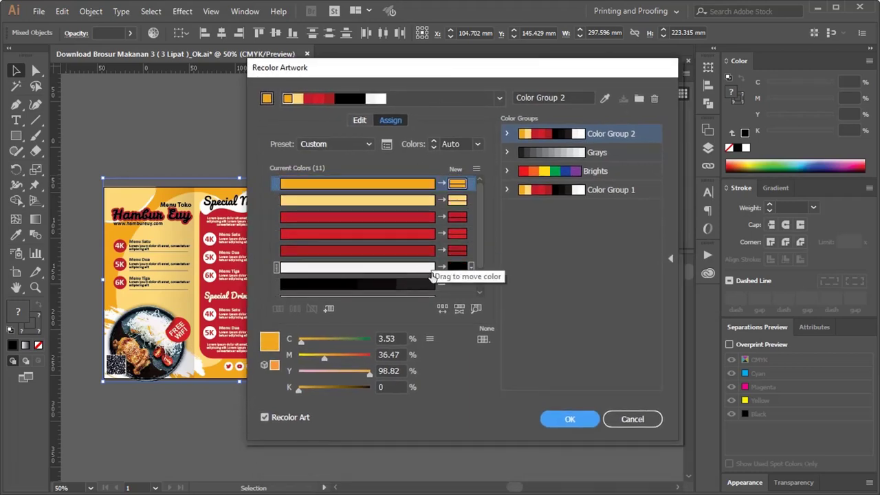
{"action": "left_click", "coordinate": [415, 268]}
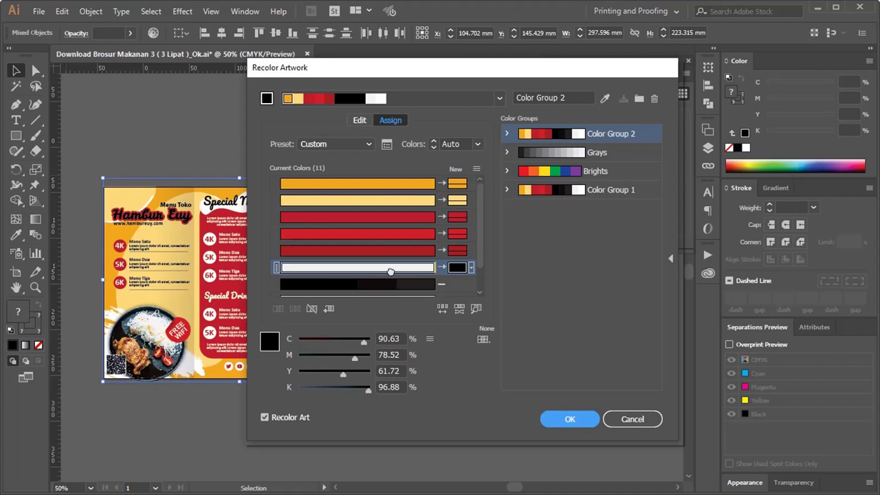
{"action": "left_click_drag", "start_coordinate": [461, 267], "coordinate": [443, 118]}
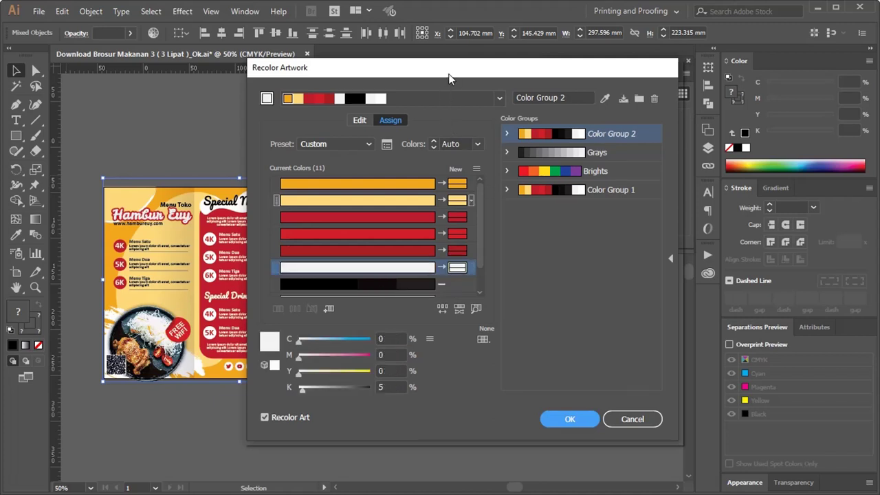
{"action": "left_click_drag", "start_coordinate": [448, 79], "coordinate": [487, 76]}
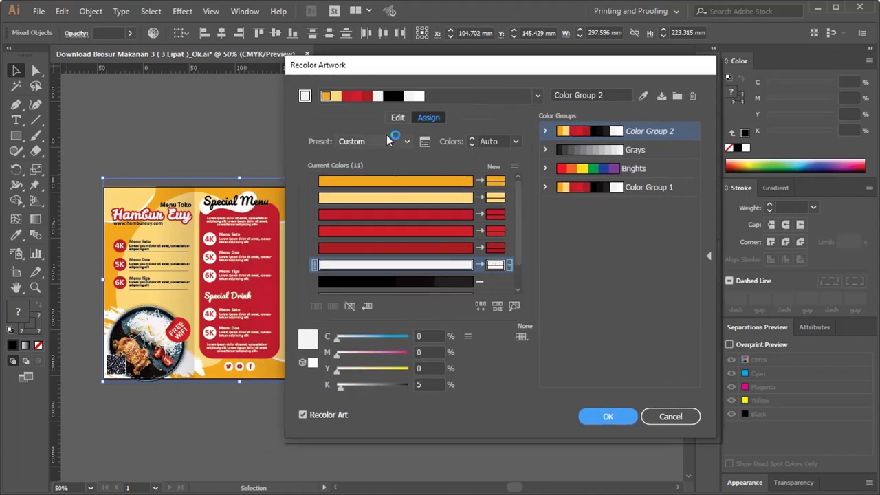
{"action": "left_click_drag", "start_coordinate": [408, 70], "coordinate": [498, 82]}
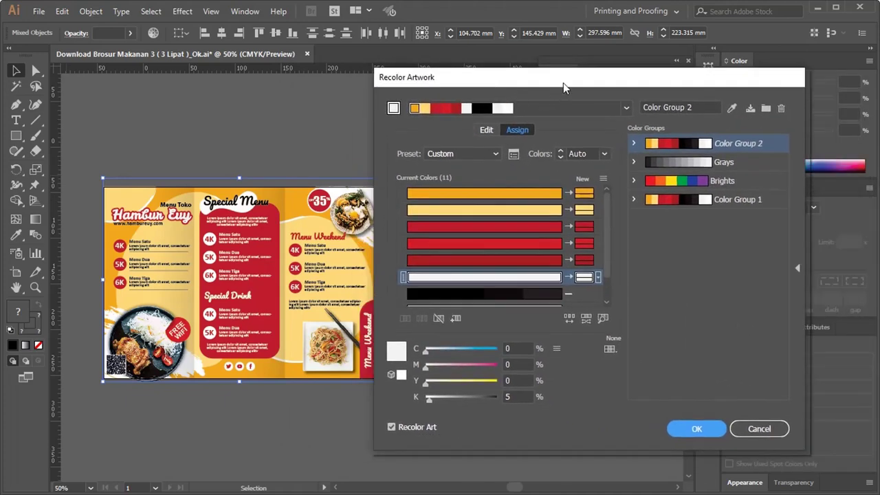
{"action": "left_click_drag", "start_coordinate": [565, 83], "coordinate": [549, 83]}
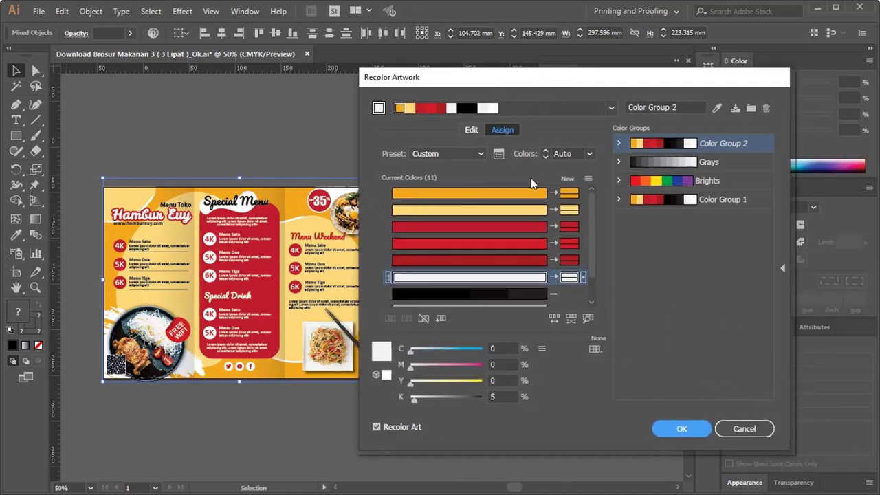
{"action": "left_click", "coordinate": [475, 131]}
- Shift the orange base colour toward yellow on the wheel, to C 5.08 M 27.96 Y 100 K 0
{"action": "left_click_drag", "start_coordinate": [502, 77], "coordinate": [562, 80]}
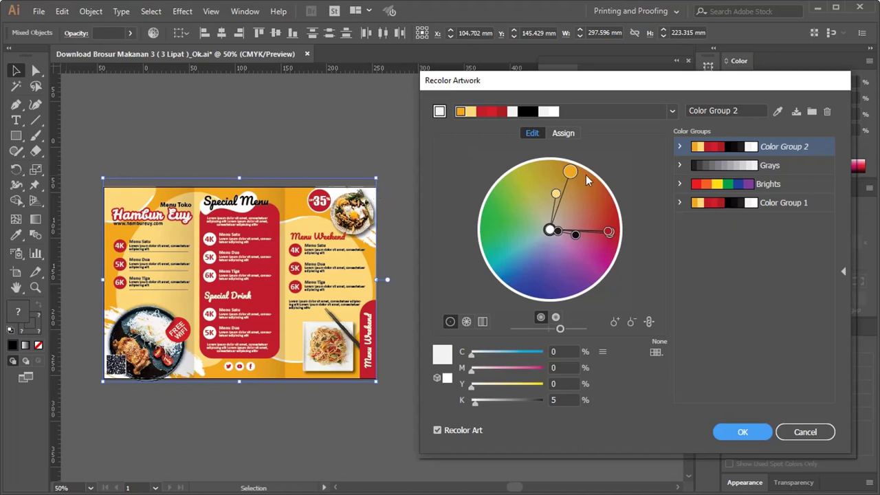
{"action": "left_click_drag", "start_coordinate": [569, 171], "coordinate": [562, 179]}
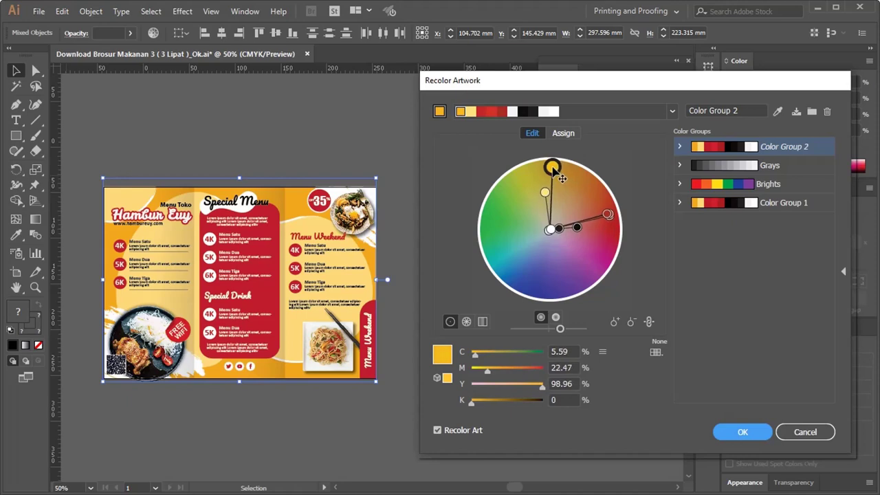
{"action": "left_click_drag", "start_coordinate": [563, 178], "coordinate": [562, 181]}
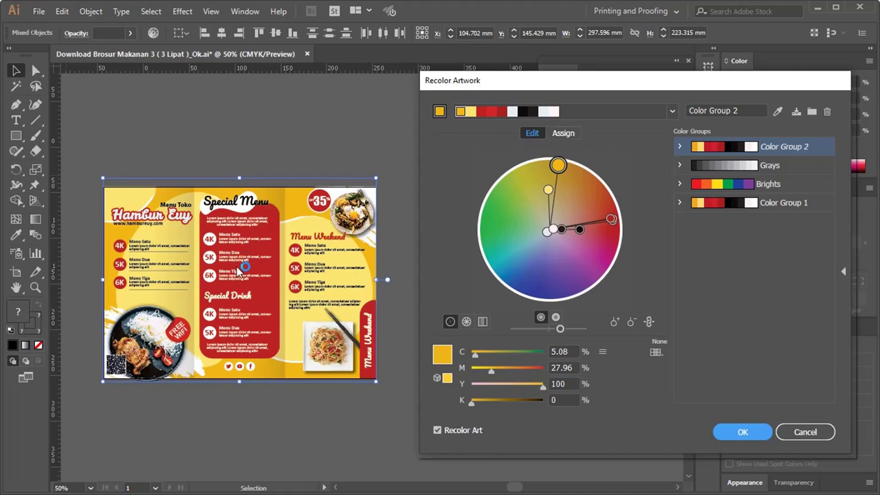
{"action": "left_click", "coordinate": [563, 134]}
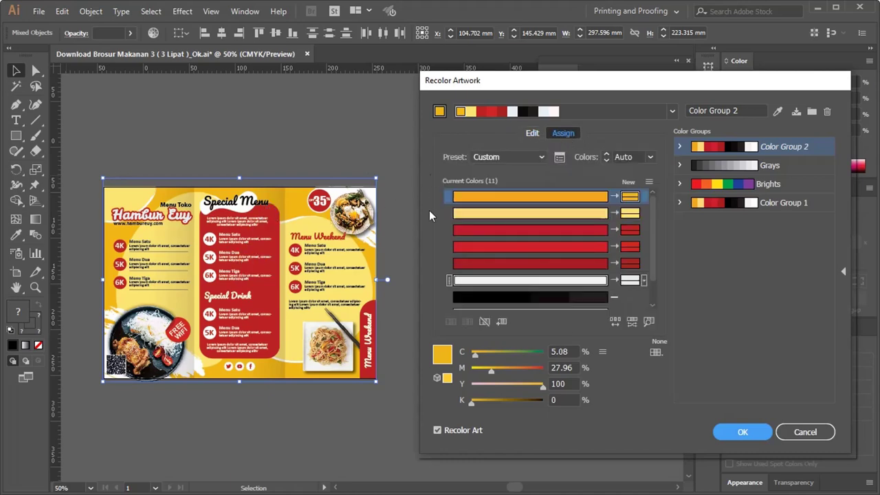
- Reassign the red menu panels and circles to orange, C 9 M 75 Y 100 K 8.32
{"action": "scroll", "coordinate": [618, 218], "scroll_direction": "down", "scroll_amount": 2}
{"action": "scroll", "coordinate": [617, 219], "scroll_direction": "up", "scroll_amount": 2}
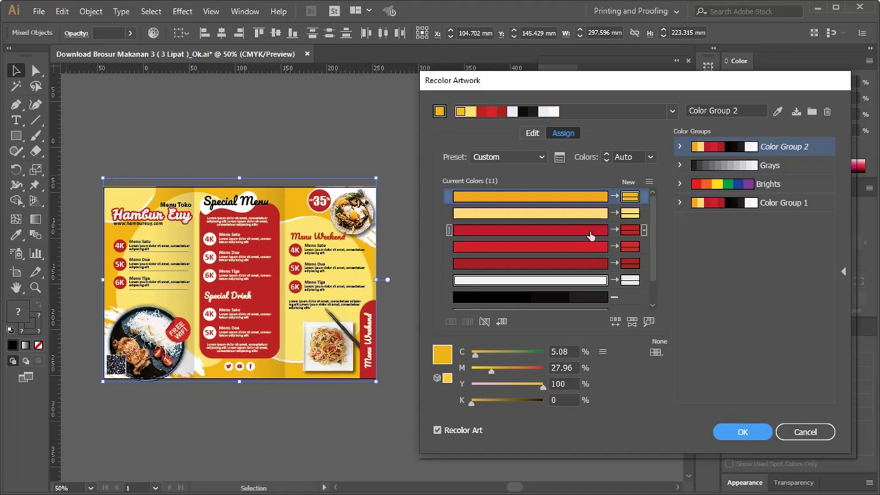
{"action": "left_click", "coordinate": [590, 232]}
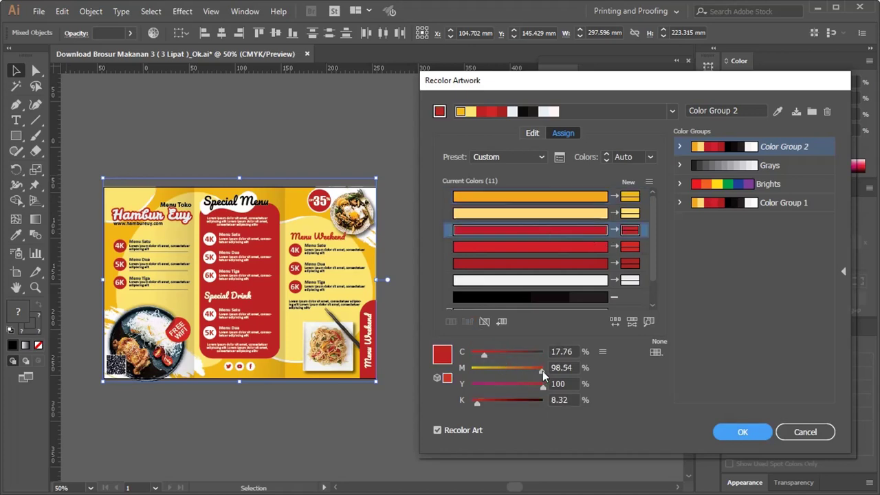
{"action": "mouse_move", "coordinate": [541, 371]}
{"action": "left_mouse_down"}
{"action": "mouse_move", "coordinate": [479, 372]}
{"action": "mouse_move", "coordinate": [471, 353]}
{"action": "mouse_move", "coordinate": [519, 374]}
{"action": "mouse_move", "coordinate": [511, 375]}
{"action": "left_mouse_up"}
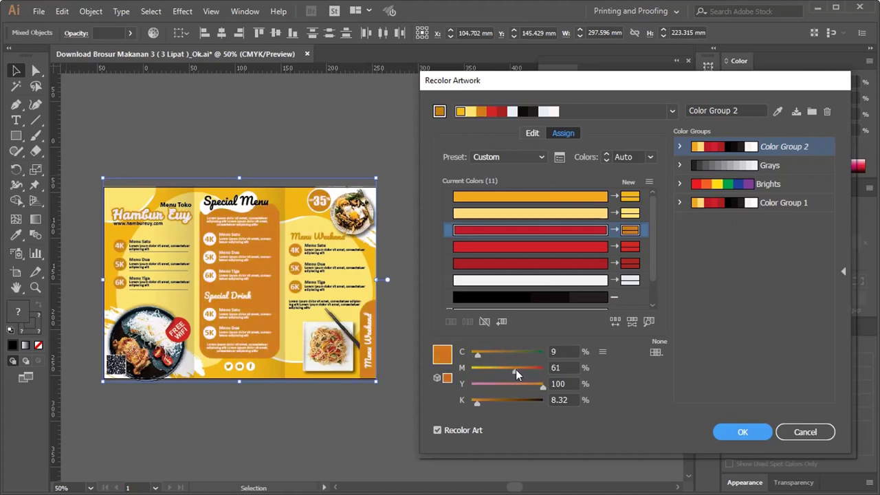
{"action": "left_click_drag", "start_coordinate": [511, 375], "coordinate": [526, 371]}
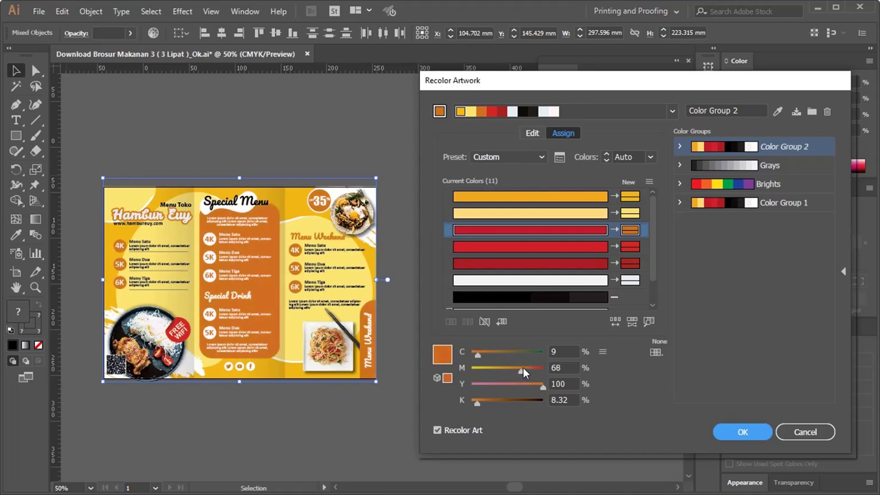
{"action": "left_click", "coordinate": [602, 351]}
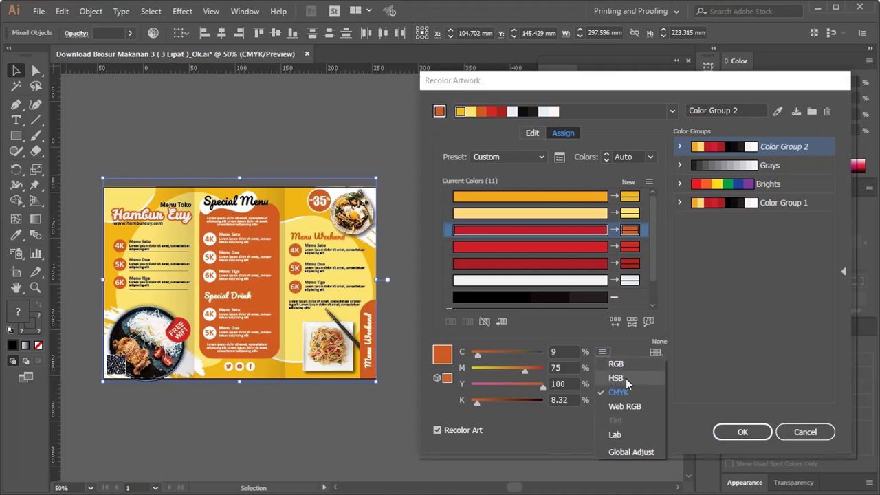
- Set the replacement colour to HSB hue 37, brightness 57 and apply the recolouring
{"action": "left_click", "coordinate": [626, 379]}
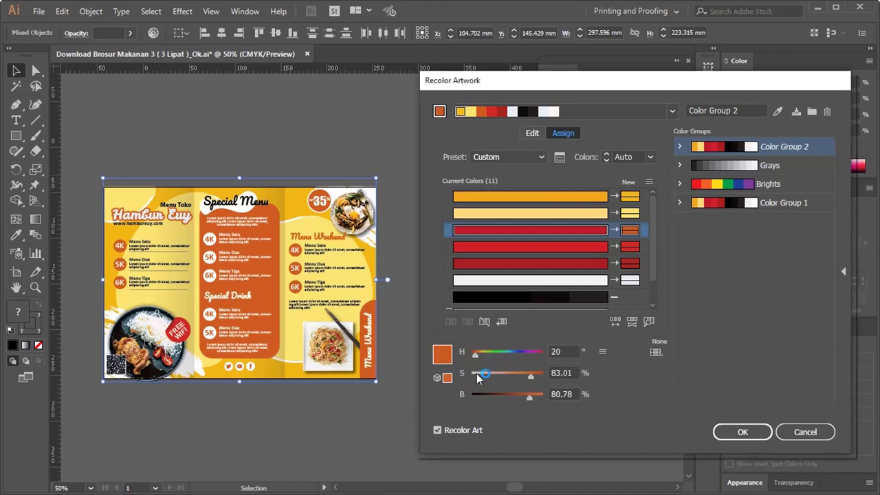
{"action": "mouse_move", "coordinate": [477, 356]}
{"action": "left_mouse_down"}
{"action": "mouse_move", "coordinate": [493, 357]}
{"action": "mouse_move", "coordinate": [481, 357]}
{"action": "left_mouse_up"}
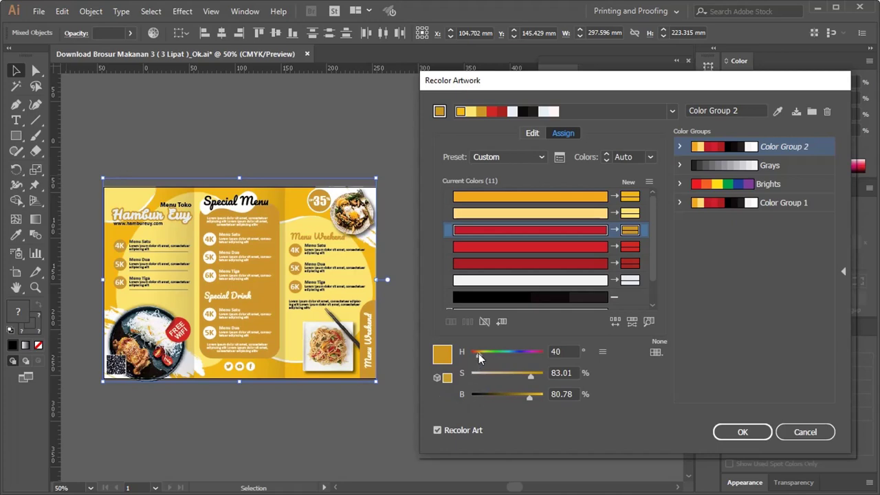
{"action": "mouse_move", "coordinate": [479, 359]}
{"action": "left_mouse_down"}
{"action": "mouse_move", "coordinate": [515, 353]}
{"action": "mouse_move", "coordinate": [479, 355]}
{"action": "left_mouse_up"}
{"action": "left_click_drag", "start_coordinate": [530, 397], "coordinate": [514, 402]}
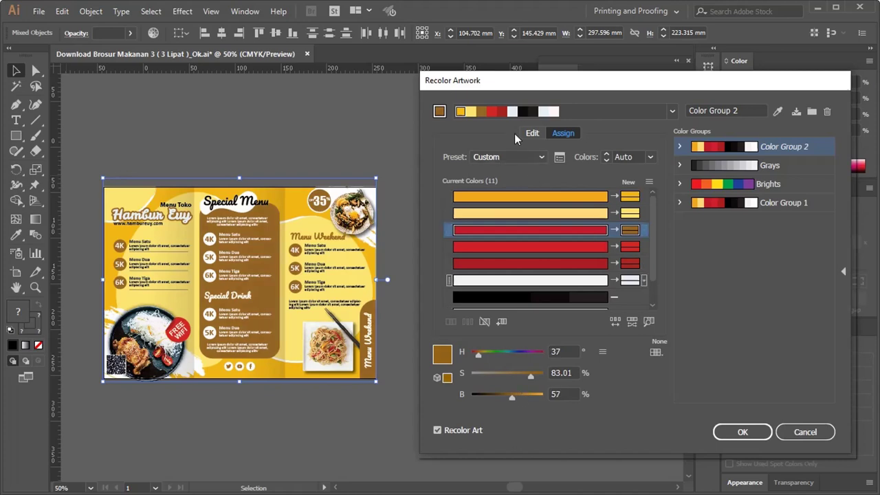
{"action": "left_click_drag", "start_coordinate": [510, 85], "coordinate": [404, 79]}
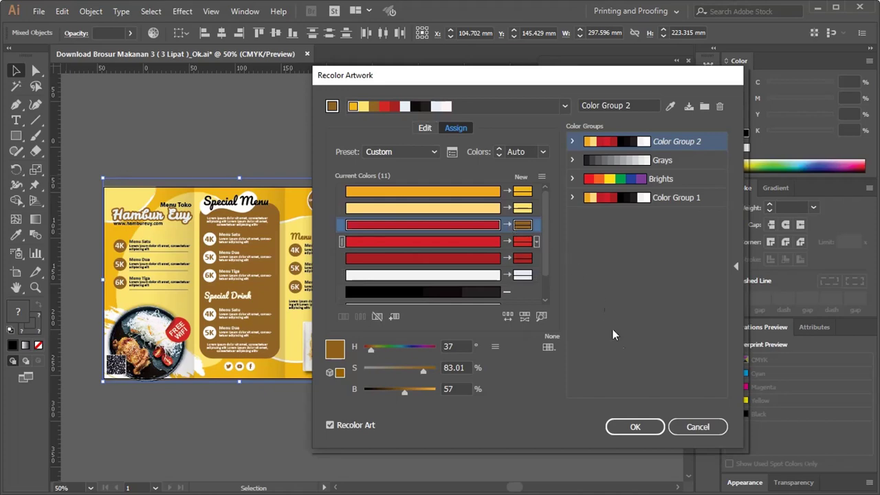
{"action": "left_click", "coordinate": [634, 426]}
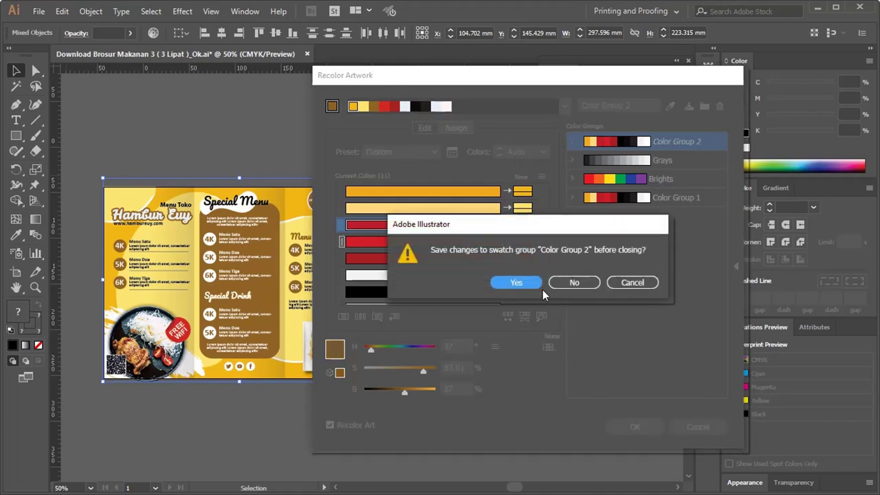
- Save the changes to Color Group 2 and deselect all the recoloured artwork
{"action": "left_click", "coordinate": [517, 283]}
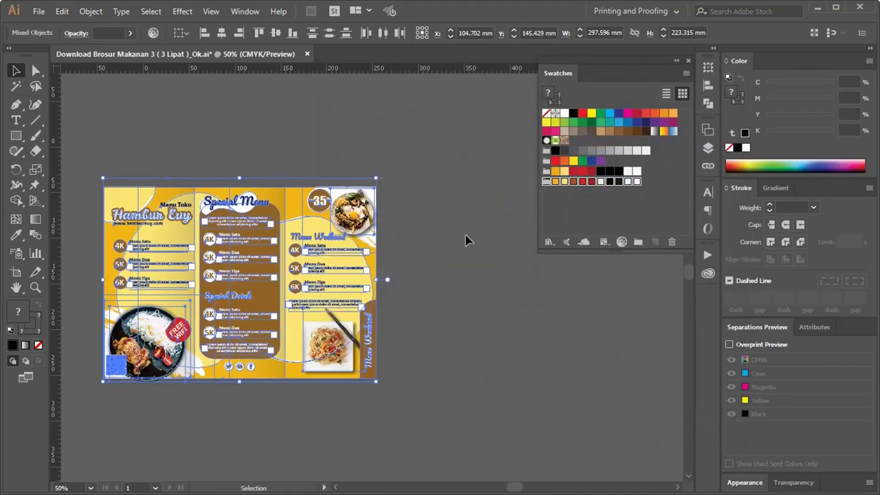
{"action": "key", "text": "ctrl+shift+a"}
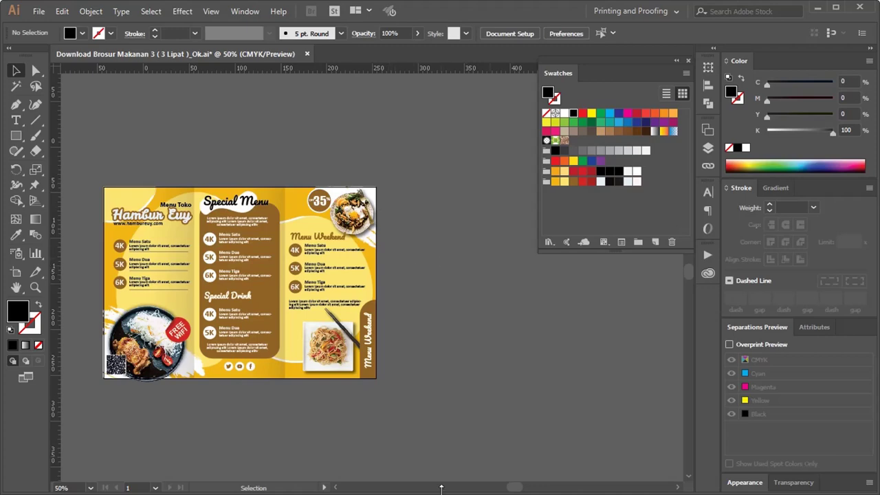
{"action": "key", "text": "alt+Tab"}
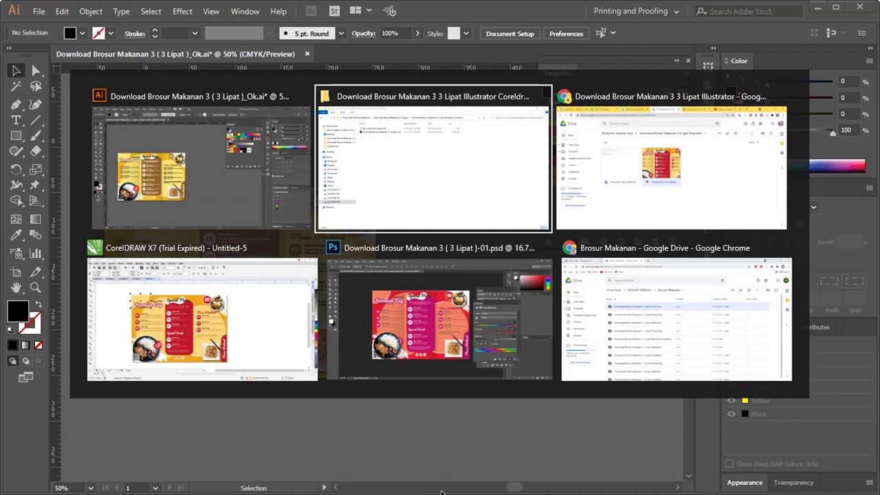
- In Photoshop, revert the brochure to its original History snapshot and float the Layers panel
{"action": "key", "text": "Tab"}
{"action": "key", "text": "Tab"}
{"action": "key", "text": "Tab"}
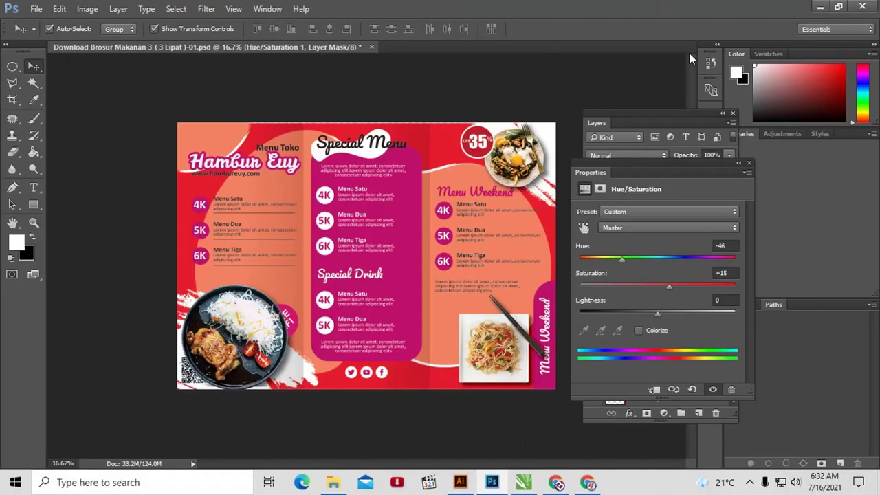
{"action": "left_click", "coordinate": [710, 64]}
{"action": "left_click_drag", "start_coordinate": [688, 168], "coordinate": [721, 327]}
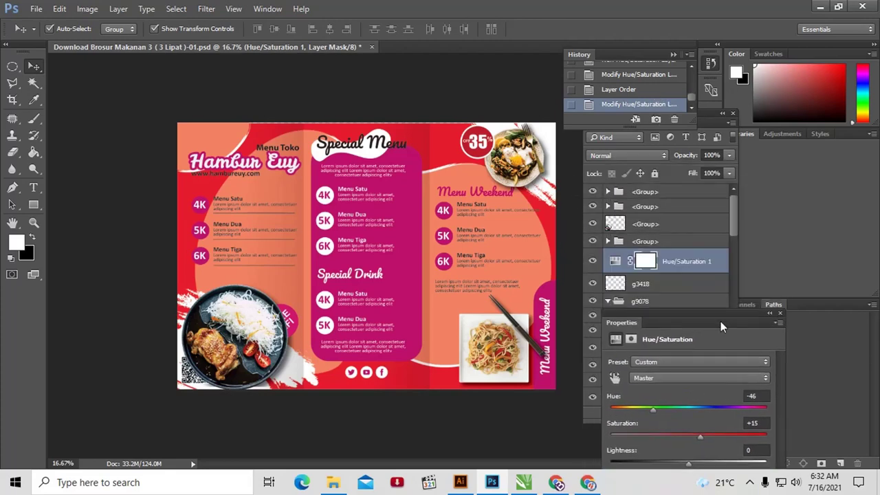
{"action": "scroll", "coordinate": [687, 96], "scroll_direction": "up", "scroll_amount": 5}
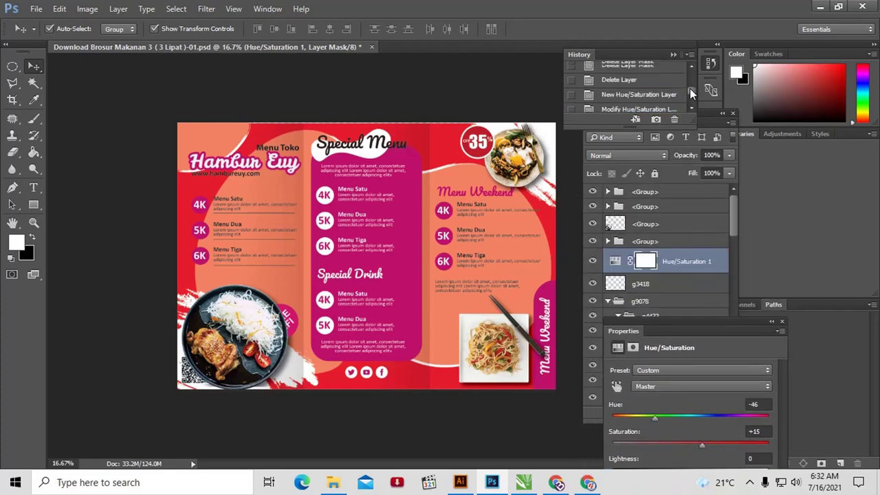
{"action": "left_click", "coordinate": [682, 68]}
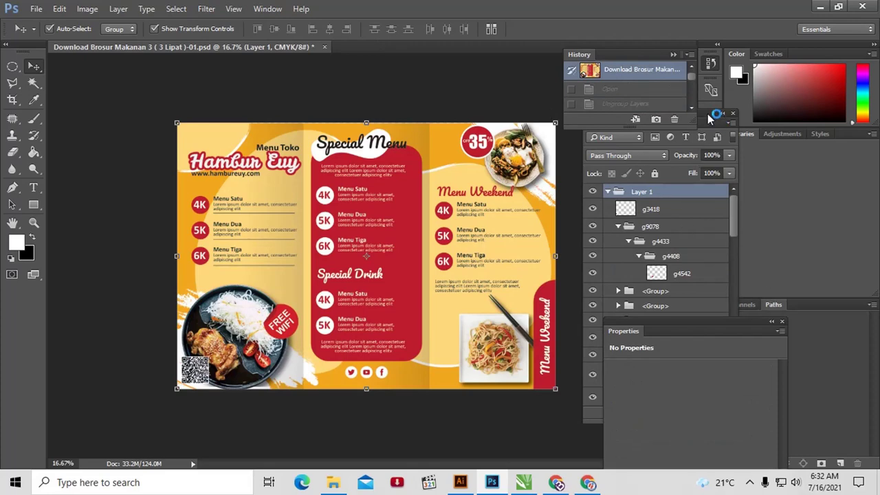
{"action": "left_click_drag", "start_coordinate": [714, 118], "coordinate": [712, 135]}
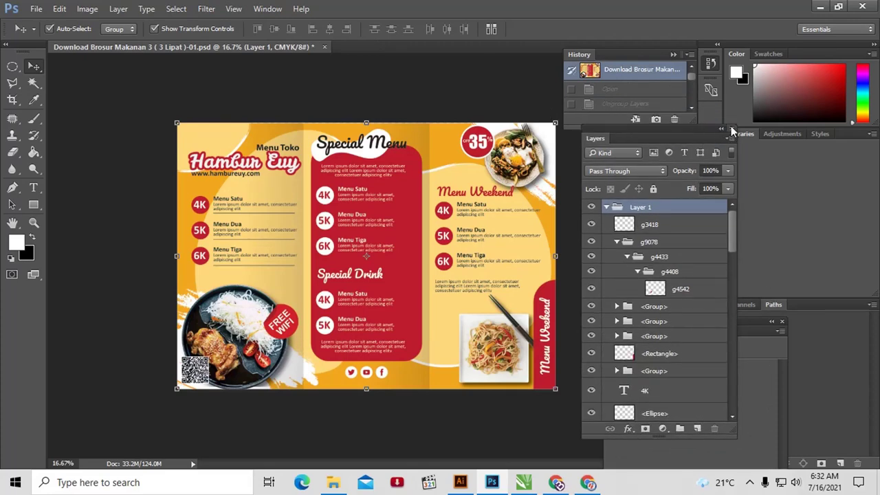
{"action": "left_click", "coordinate": [267, 8]}
{"action": "mouse_move", "coordinate": [279, 66]}
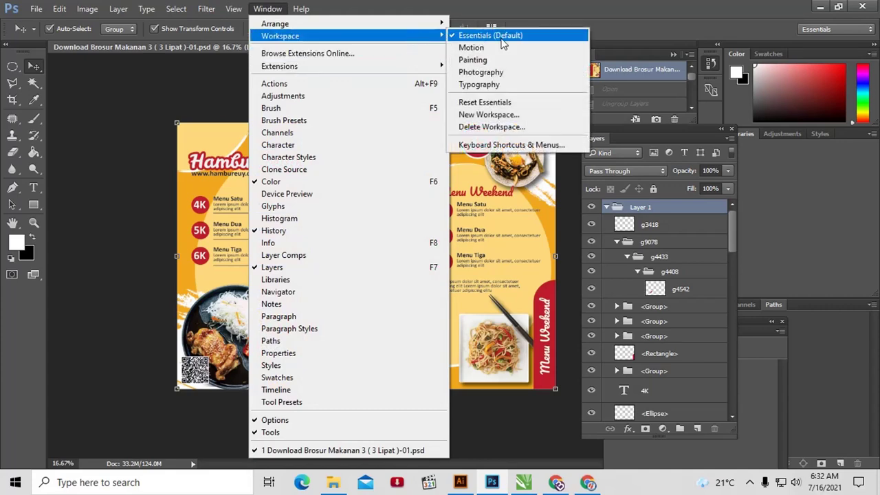
{"action": "mouse_move", "coordinate": [280, 36]}
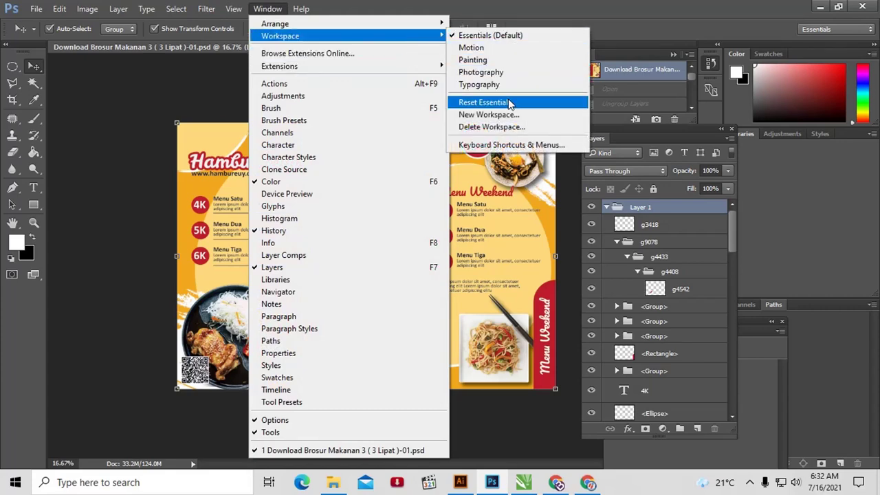
- Reset the workspace, float the Layers panel and collapse the Layer 1 group
{"action": "left_click", "coordinate": [511, 101]}
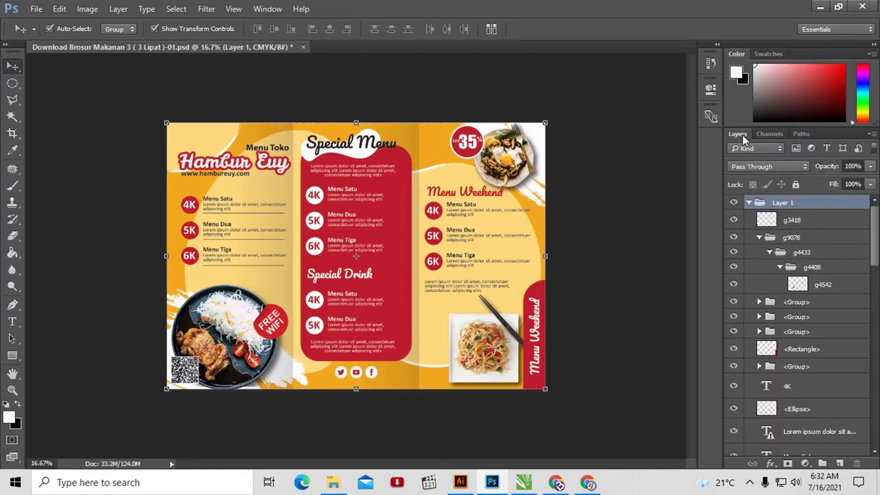
{"action": "left_click_drag", "start_coordinate": [741, 138], "coordinate": [617, 110]}
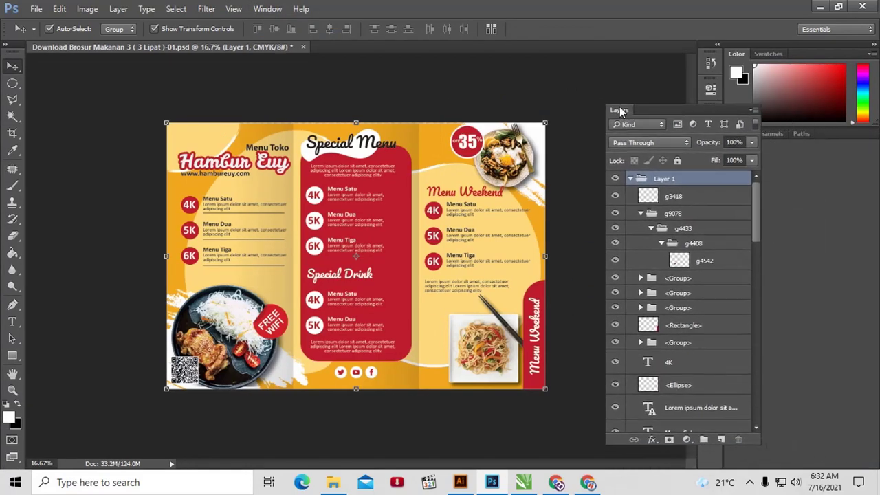
{"action": "left_click", "coordinate": [625, 176]}
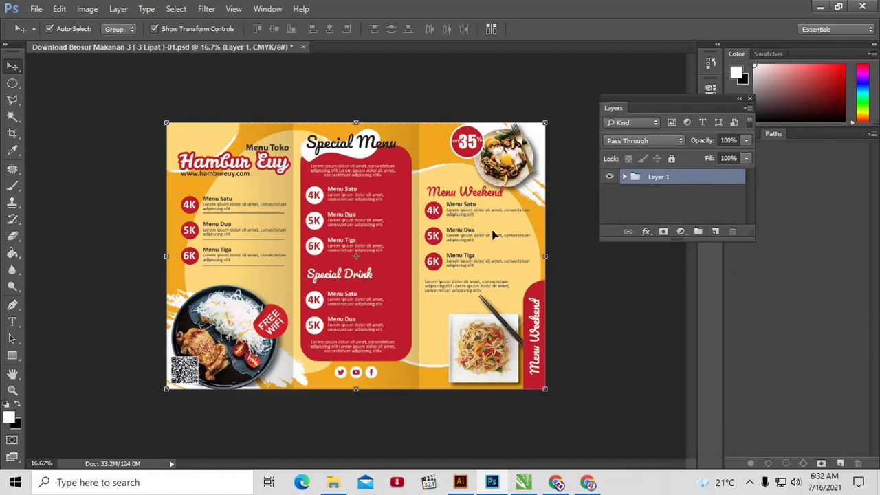
- Ungroup Layer 1 so g3418 and g9078 list separately, then select g3418
{"action": "right_click", "coordinate": [649, 180]}
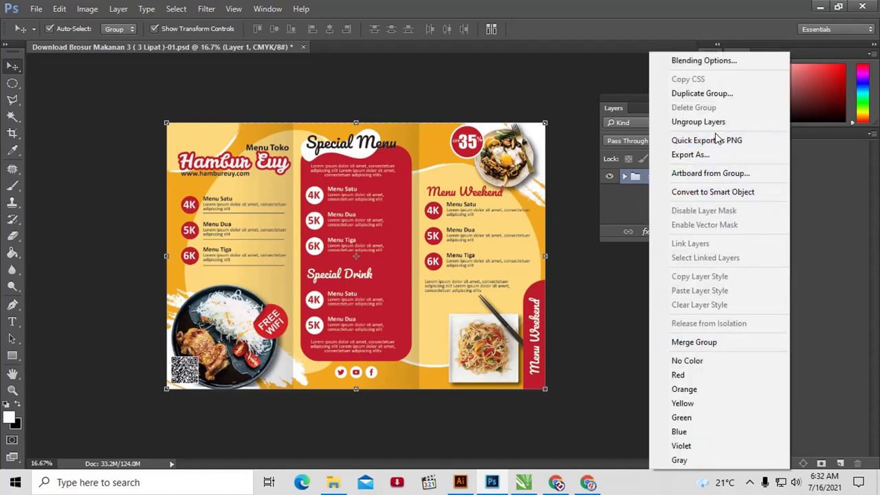
{"action": "left_click", "coordinate": [698, 122]}
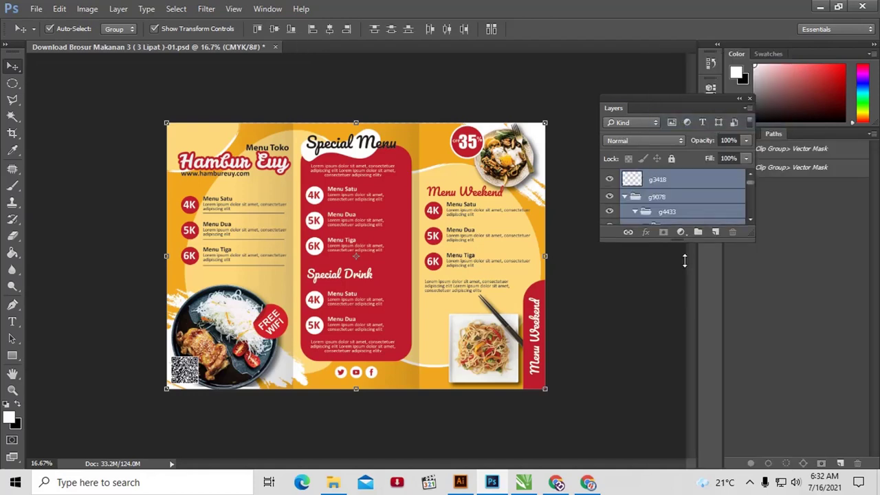
{"action": "left_click_drag", "start_coordinate": [684, 260], "coordinate": [684, 388]}
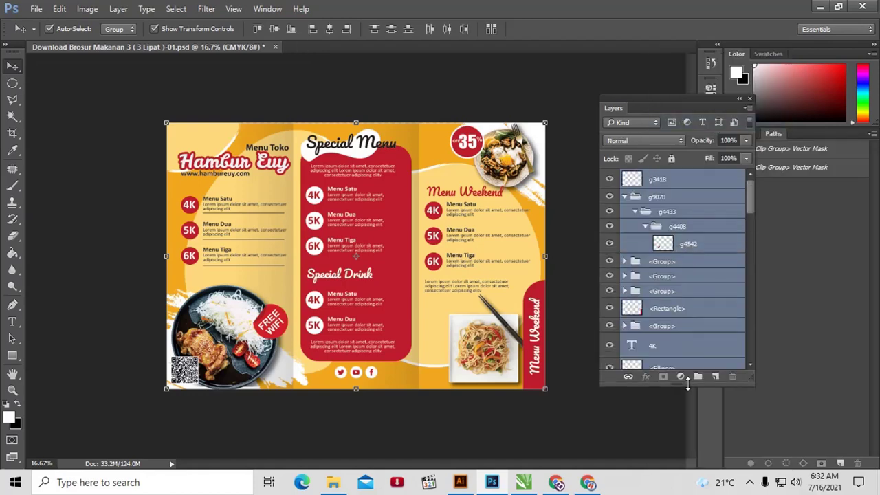
{"action": "left_click", "coordinate": [717, 199]}
{"action": "left_click", "coordinate": [660, 180]}
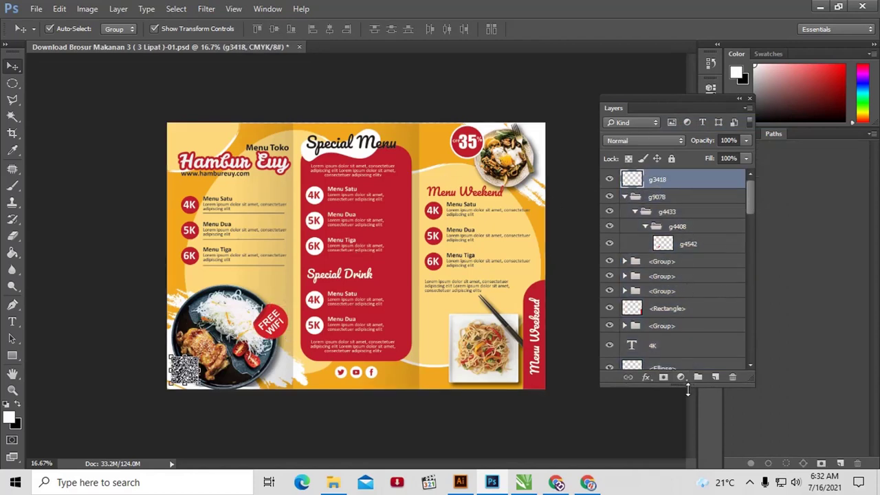
{"action": "left_click_drag", "start_coordinate": [690, 393], "coordinate": [690, 418]}
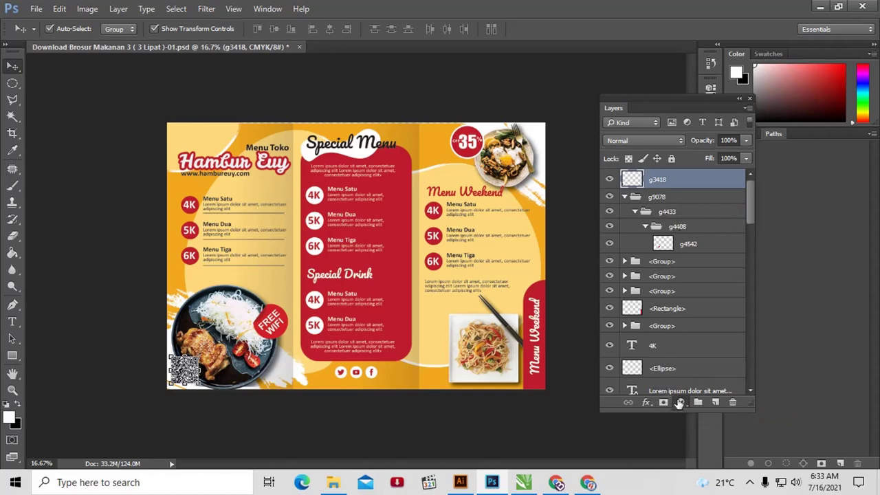
- Add a Hue/Saturation adjustment layer and position its Properties panel beside the layers
{"action": "left_click", "coordinate": [680, 402]}
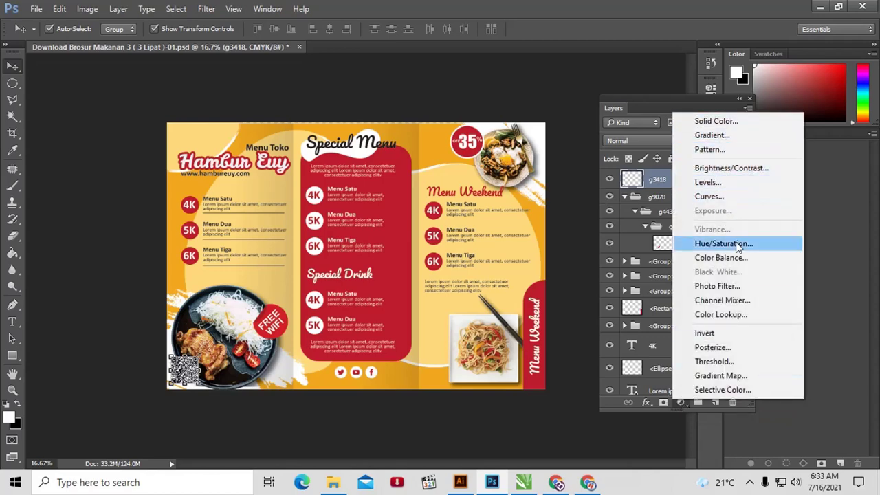
{"action": "left_click", "coordinate": [724, 243]}
{"action": "left_click_drag", "start_coordinate": [627, 81], "coordinate": [802, 152]}
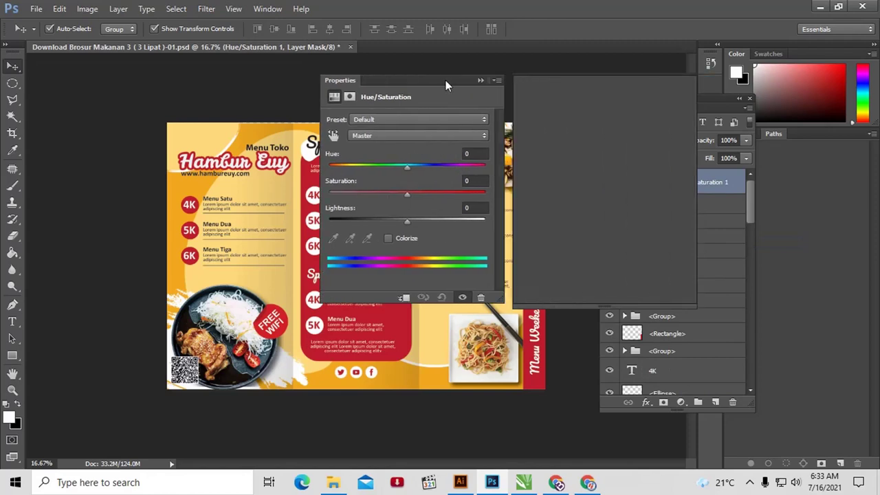
{"action": "left_click_drag", "start_coordinate": [664, 105], "coordinate": [570, 84]}
{"action": "mouse_move", "coordinate": [711, 148]}
{"action": "left_mouse_down"}
{"action": "mouse_move", "coordinate": [754, 167]}
{"action": "mouse_move", "coordinate": [739, 156]}
{"action": "left_mouse_up"}
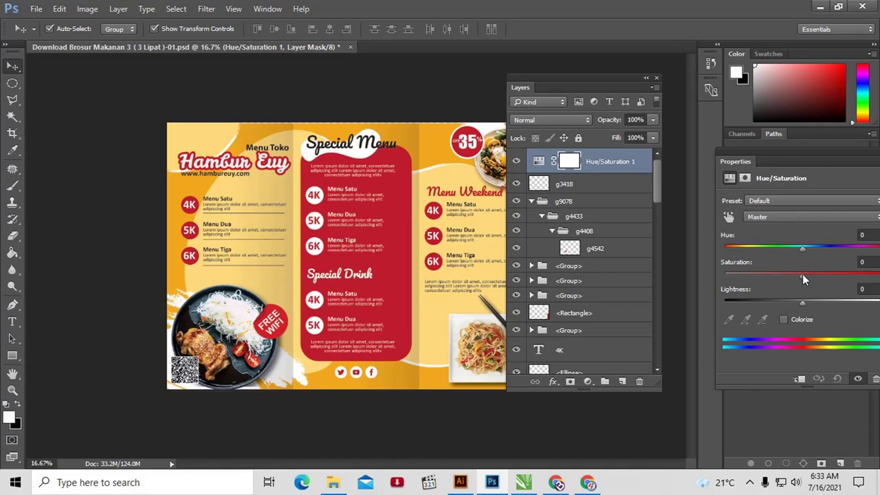
- Set Saturation to +24 and Hue to +26, tinting the brochure yellow-green
{"action": "left_click_drag", "start_coordinate": [802, 274], "coordinate": [863, 279]}
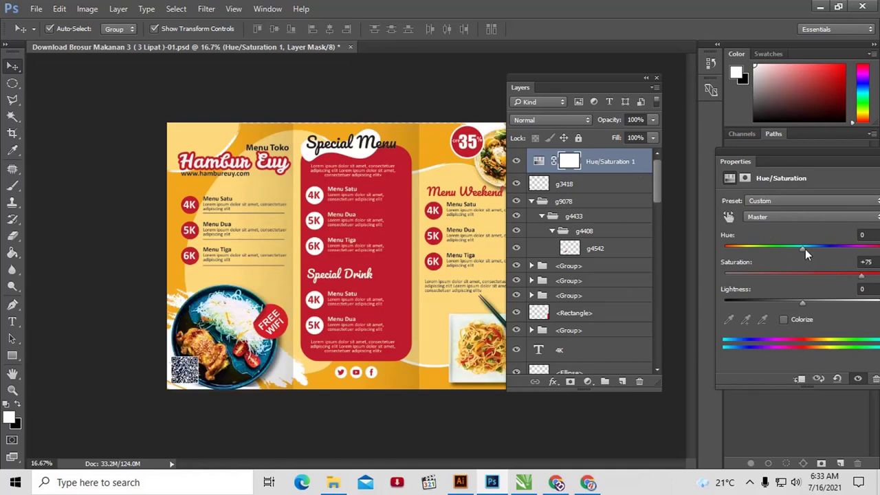
{"action": "left_click_drag", "start_coordinate": [750, 157], "coordinate": [715, 166]}
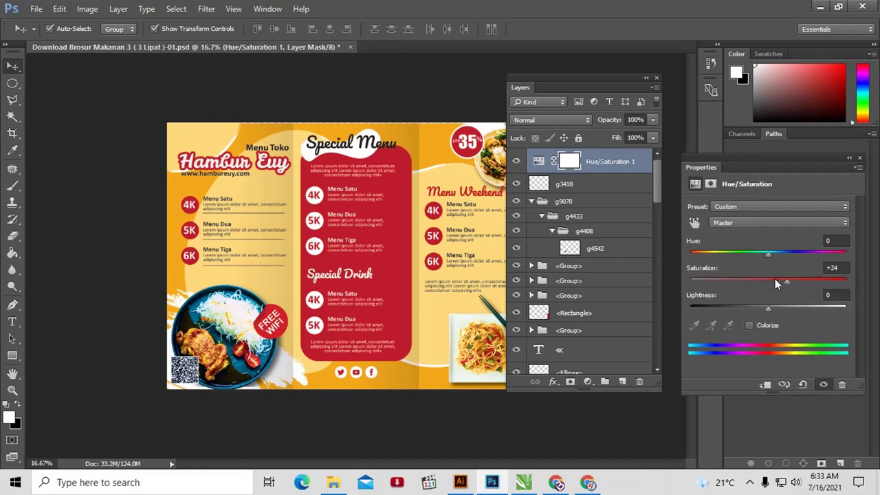
{"action": "mouse_move", "coordinate": [775, 279]}
{"action": "left_mouse_down"}
{"action": "mouse_move", "coordinate": [692, 277]}
{"action": "mouse_move", "coordinate": [788, 287]}
{"action": "left_mouse_up"}
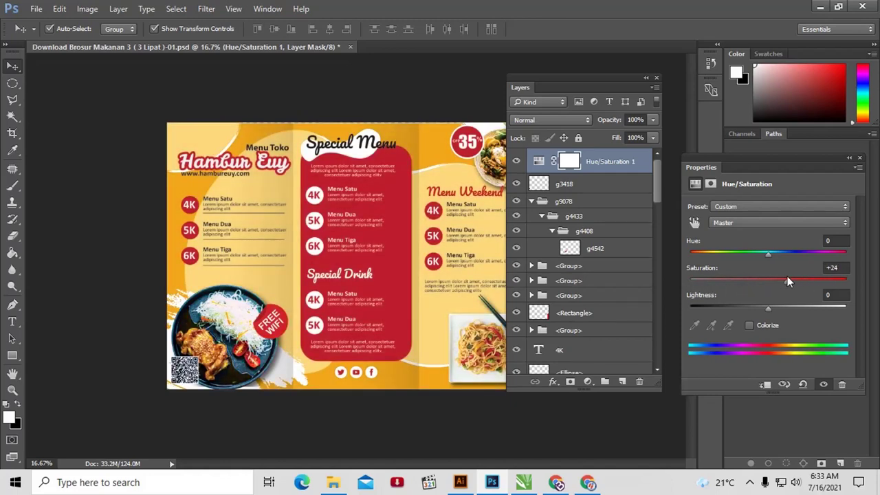
{"action": "mouse_move", "coordinate": [769, 253]}
{"action": "left_mouse_down"}
{"action": "mouse_move", "coordinate": [711, 251]}
{"action": "mouse_move", "coordinate": [809, 258]}
{"action": "mouse_move", "coordinate": [775, 257]}
{"action": "mouse_move", "coordinate": [788, 257]}
{"action": "left_mouse_up"}
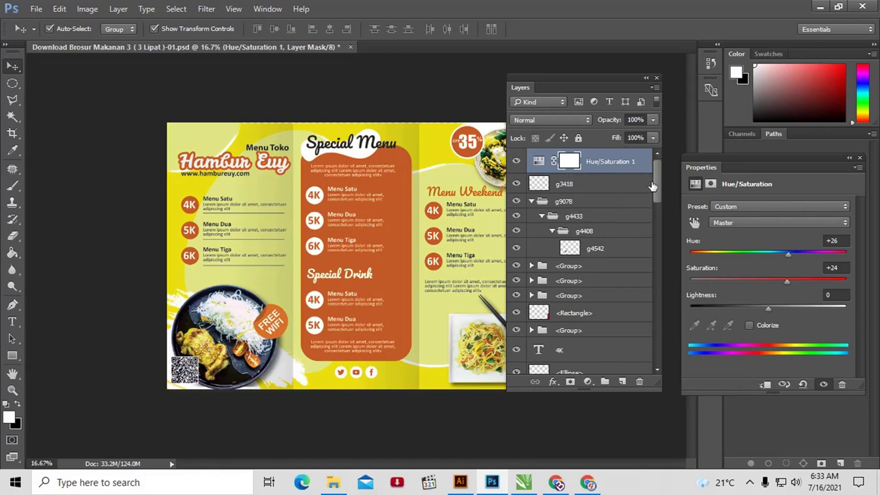
{"action": "left_click_drag", "start_coordinate": [658, 179], "coordinate": [658, 226]}
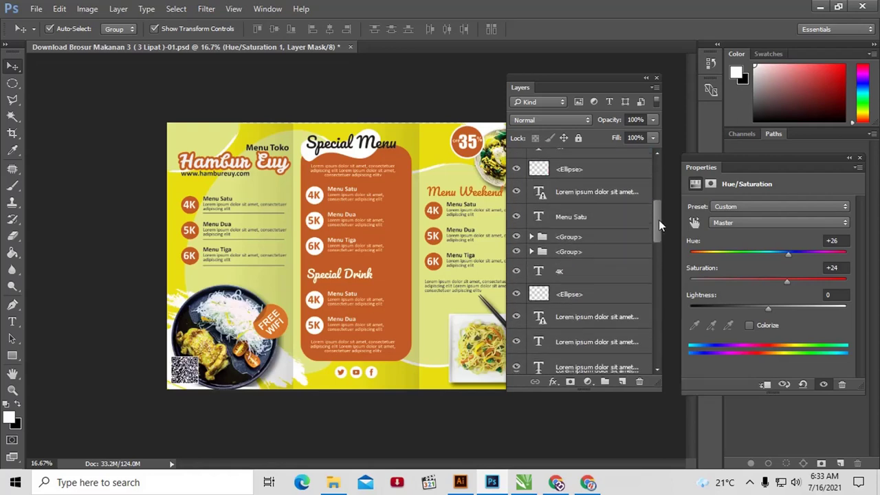
{"action": "left_click", "coordinate": [196, 323]}
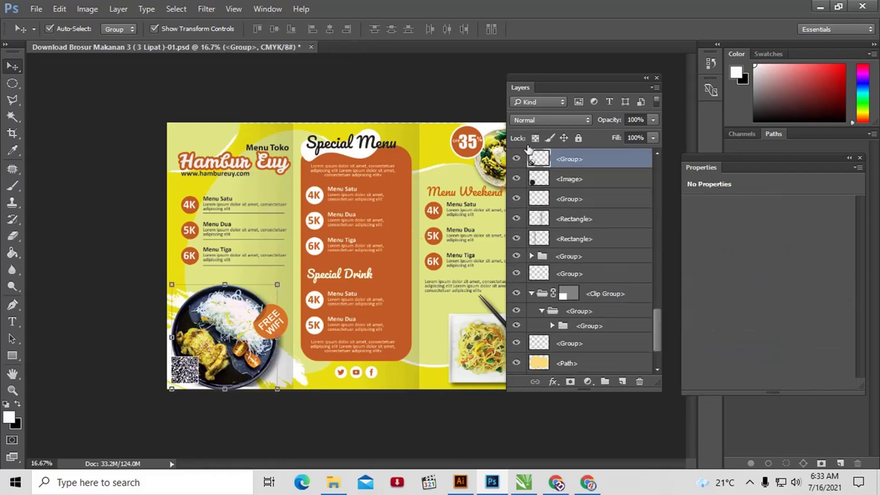
- Revert to before the Hue/Saturation change and move the food-plate group above Hue/Saturation 1
{"action": "mouse_move", "coordinate": [573, 77]}
{"action": "left_mouse_down"}
{"action": "mouse_move", "coordinate": [582, 185]}
{"action": "mouse_move", "coordinate": [594, 186]}
{"action": "left_mouse_up"}
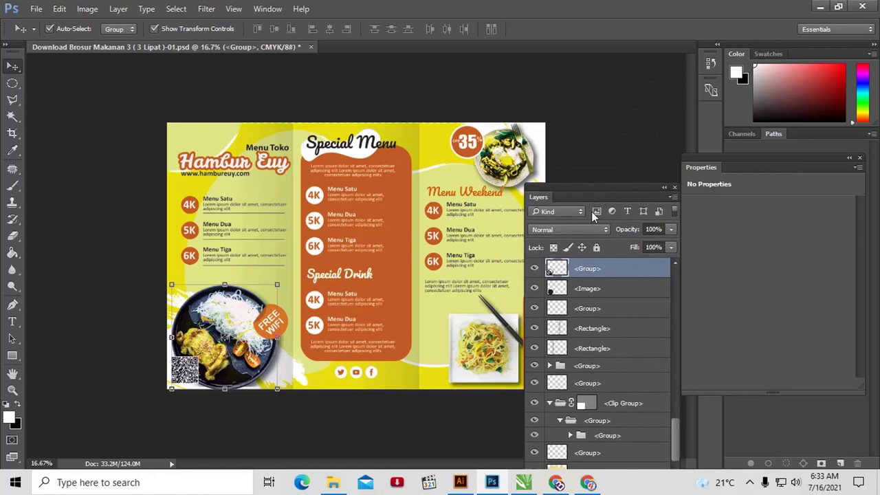
{"action": "left_click", "coordinate": [717, 63]}
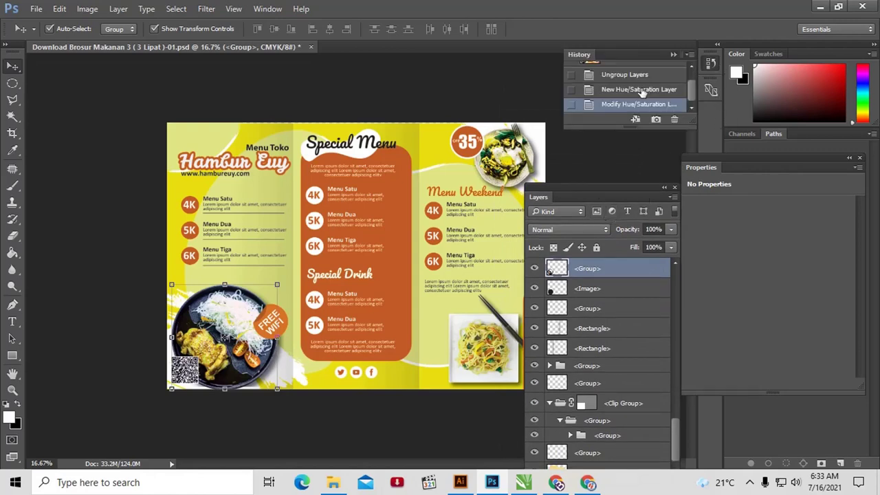
{"action": "left_click", "coordinate": [638, 89]}
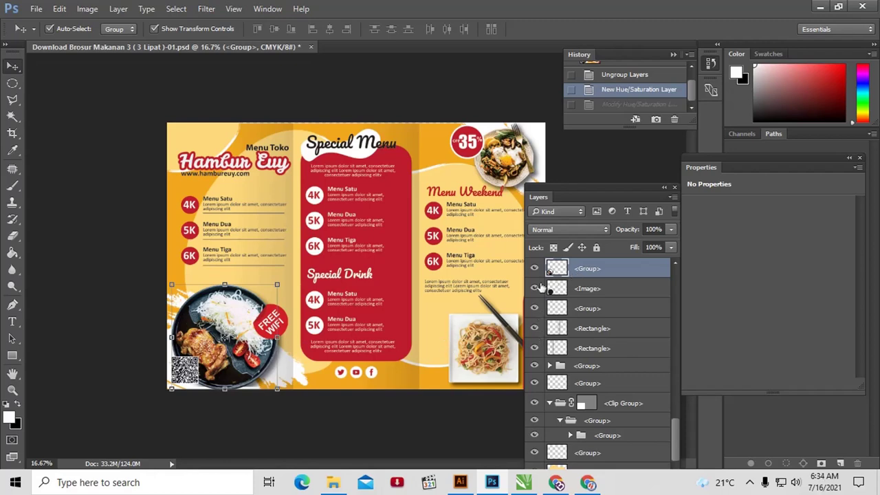
{"action": "scroll", "coordinate": [591, 299], "scroll_direction": "up", "scroll_amount": 1}
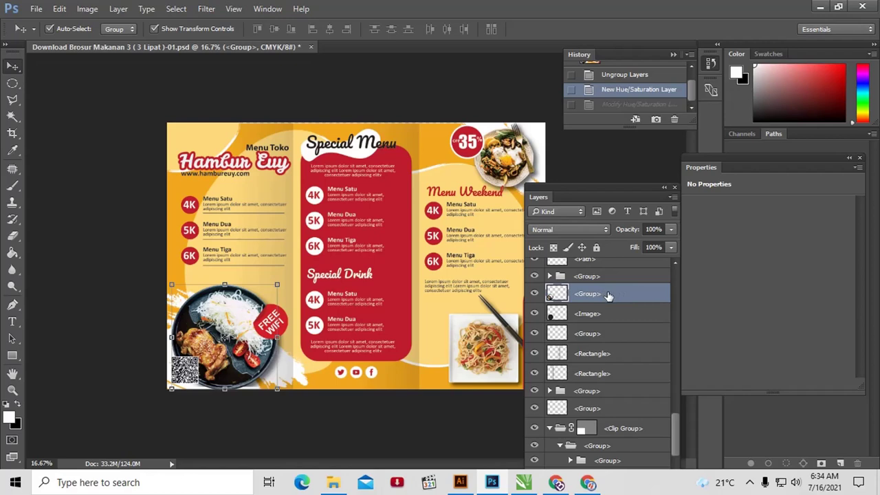
{"action": "mouse_move", "coordinate": [608, 296]}
{"action": "left_mouse_down"}
{"action": "mouse_move", "coordinate": [600, 249]}
{"action": "mouse_move", "coordinate": [600, 258]}
{"action": "left_mouse_up"}
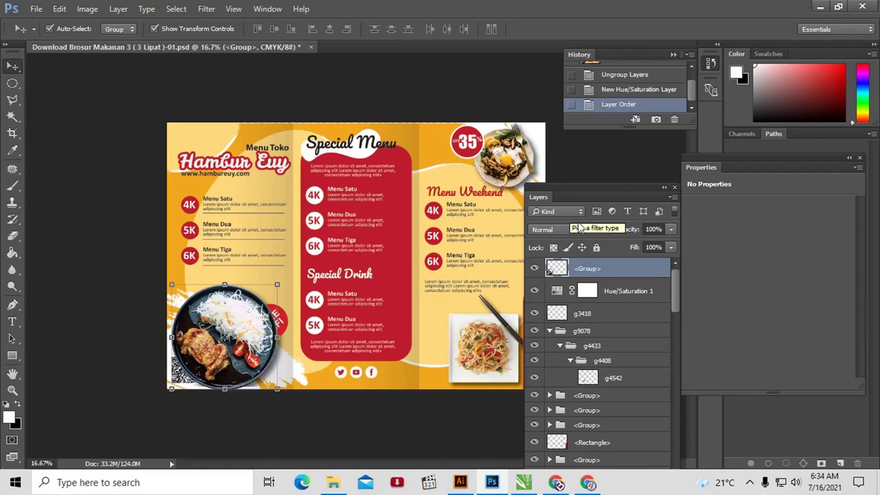
- Set Hue/Saturation 1 to Saturation +50, Hue -44, and lift the noodle plate group above it
{"action": "left_click", "coordinate": [611, 292]}
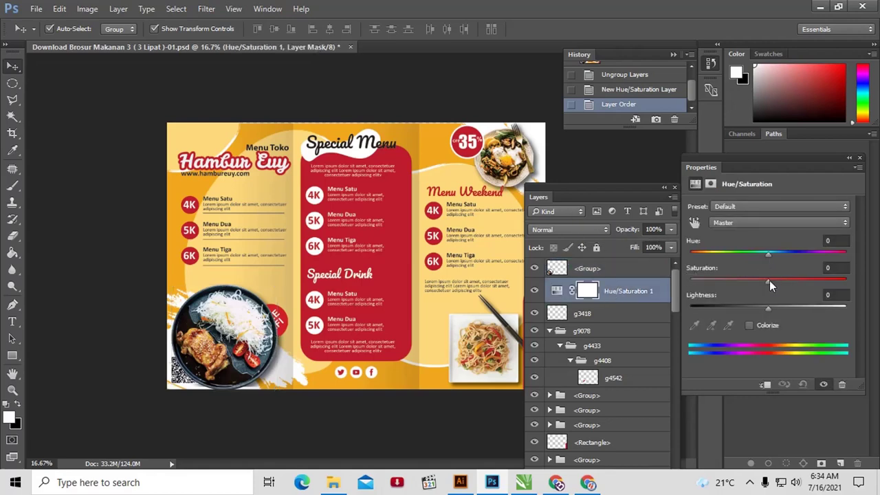
{"action": "left_click_drag", "start_coordinate": [769, 282], "coordinate": [807, 281]}
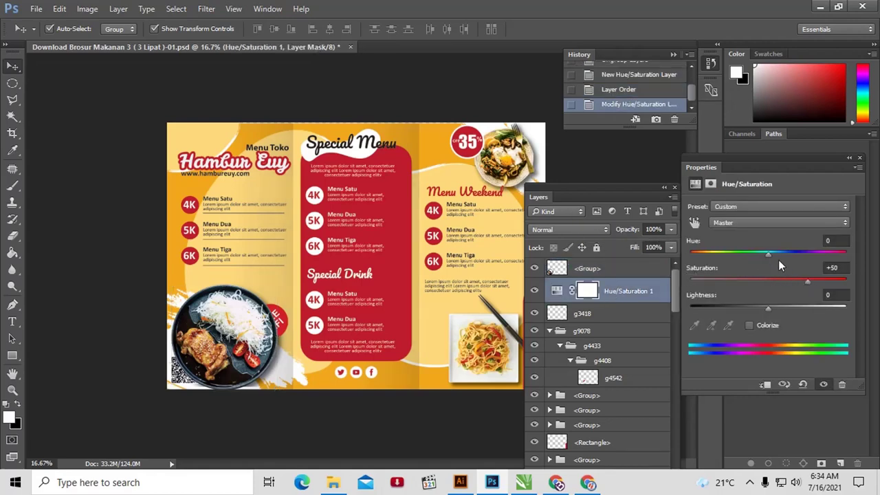
{"action": "mouse_move", "coordinate": [768, 253]}
{"action": "left_mouse_down"}
{"action": "mouse_move", "coordinate": [723, 252]}
{"action": "mouse_move", "coordinate": [733, 252]}
{"action": "left_mouse_up"}
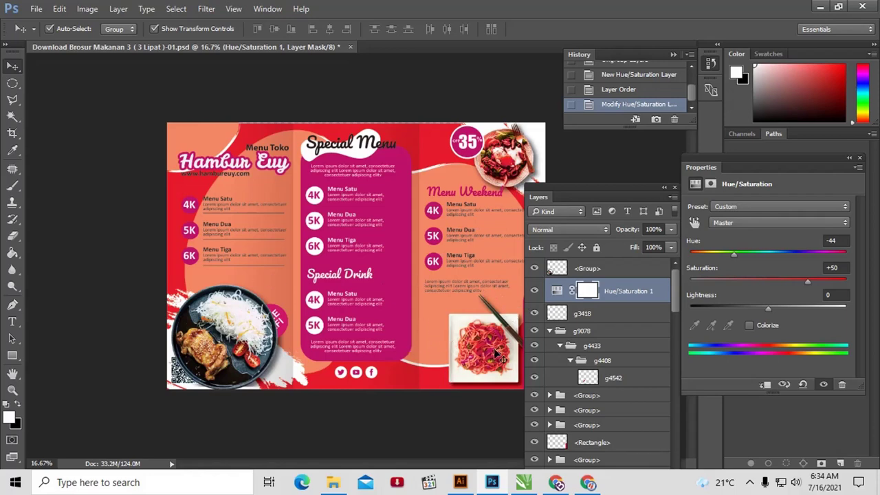
{"action": "left_click", "coordinate": [493, 359]}
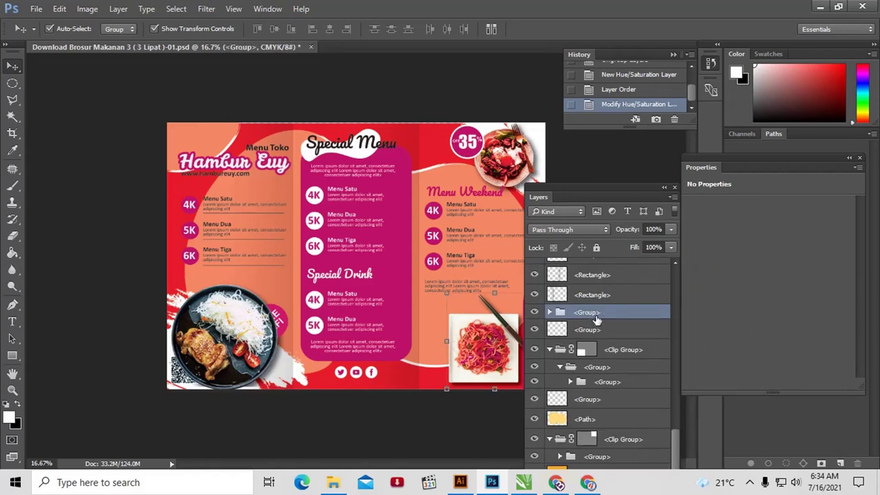
{"action": "mouse_move", "coordinate": [597, 315]}
{"action": "left_mouse_down"}
{"action": "mouse_move", "coordinate": [596, 250]}
{"action": "mouse_move", "coordinate": [592, 265]}
{"action": "left_mouse_up"}
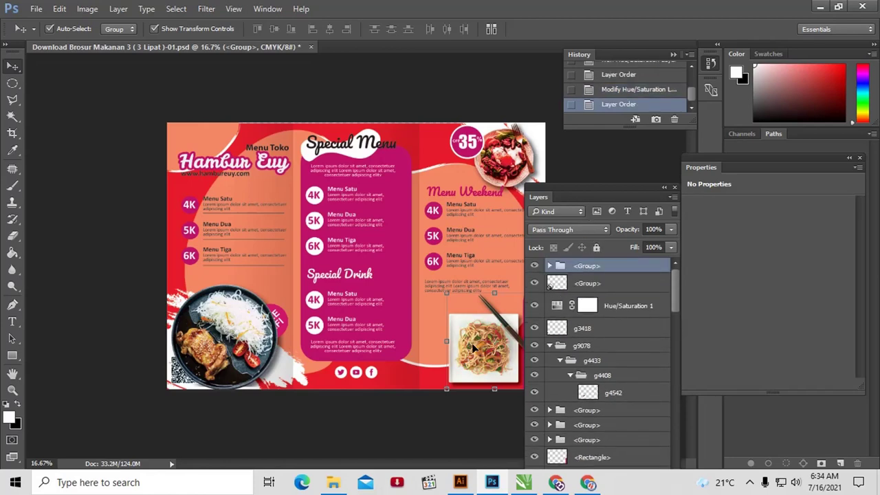
{"action": "left_click", "coordinate": [523, 482]}
- Zoom the CorelDRAW view to fit the whole brochure page
{"action": "left_click", "coordinate": [172, 137]}
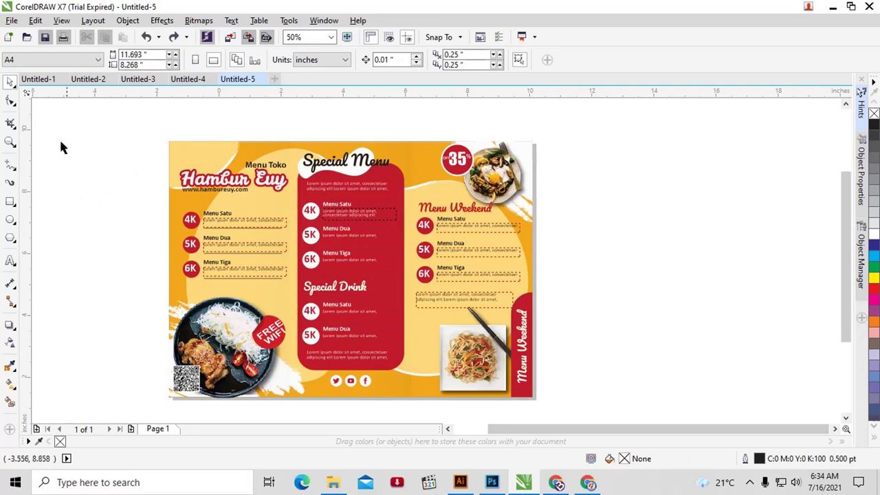
{"action": "left_click", "coordinate": [11, 142]}
{"action": "left_click_drag", "start_coordinate": [138, 131], "coordinate": [573, 411]}
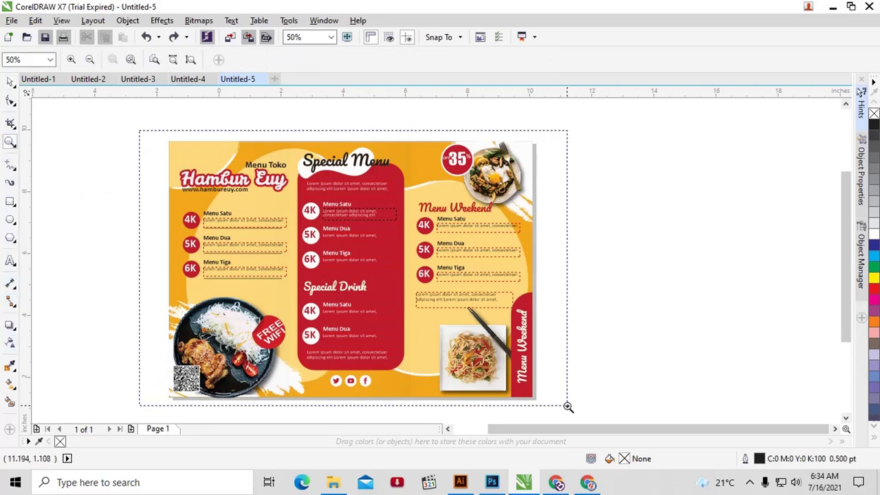
{"action": "left_click", "coordinate": [10, 82]}
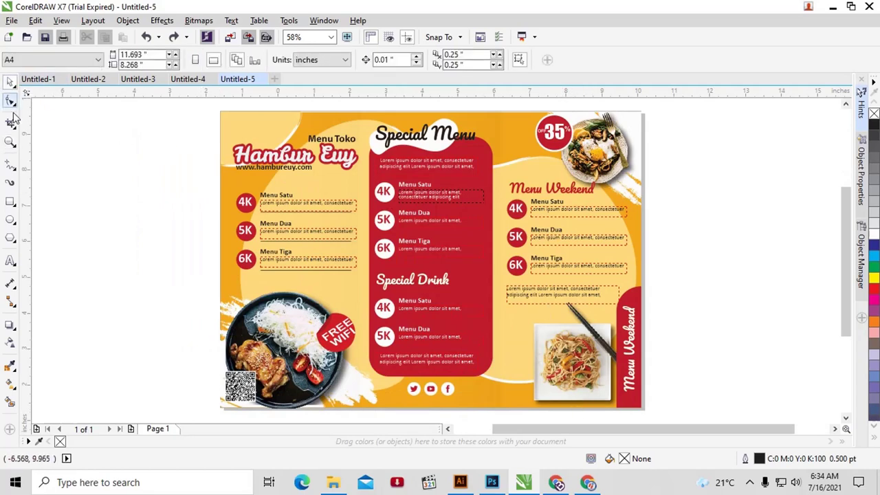
{"action": "left_click", "coordinate": [316, 239]}
{"action": "scroll", "coordinate": [314, 234], "scroll_direction": "up", "scroll_amount": 3}
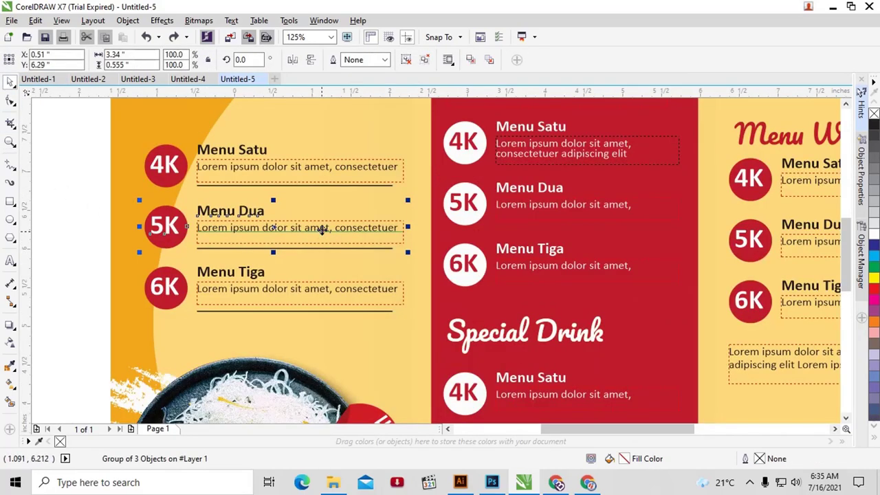
- Ungroup the Menu Dua item and lengthen its description frame so the text wraps
{"action": "left_click", "coordinate": [604, 208]}
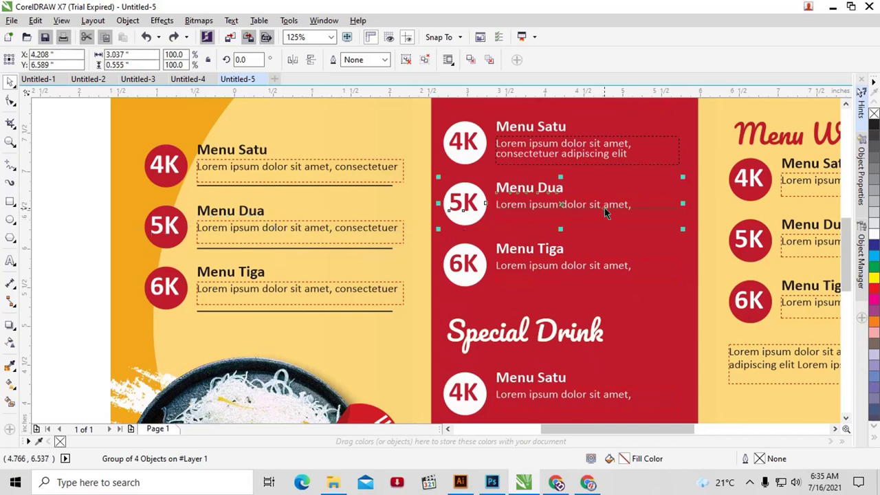
{"action": "left_click", "coordinate": [604, 208]}
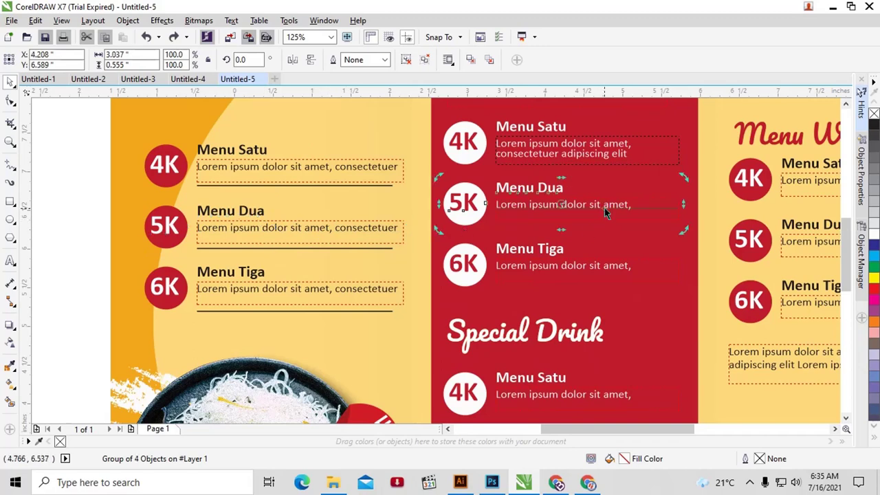
{"action": "right_click", "coordinate": [604, 207]}
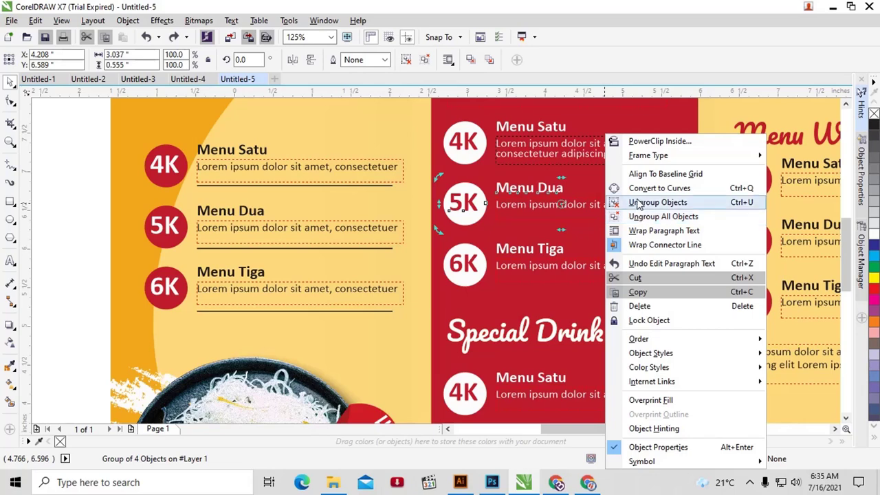
{"action": "left_click", "coordinate": [638, 203]}
{"action": "key", "text": "Tab"}
{"action": "key", "text": "Tab"}
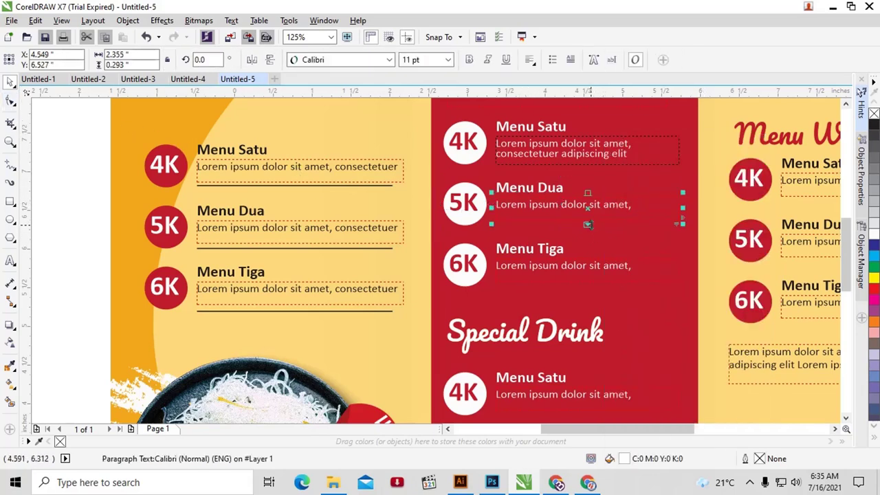
{"action": "left_click_drag", "start_coordinate": [587, 224], "coordinate": [588, 239]}
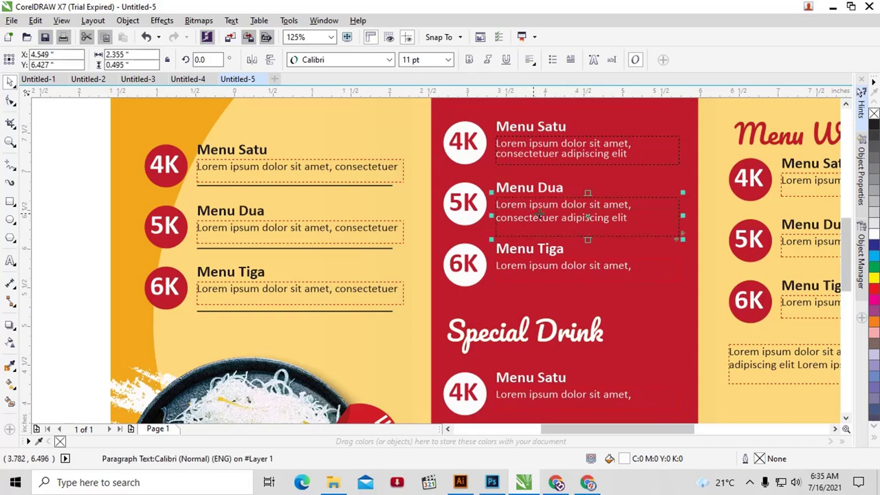
- Check the wrapped Menu Dua description text, then deselect everything
{"action": "left_click", "coordinate": [9, 102]}
{"action": "left_click", "coordinate": [492, 236]}
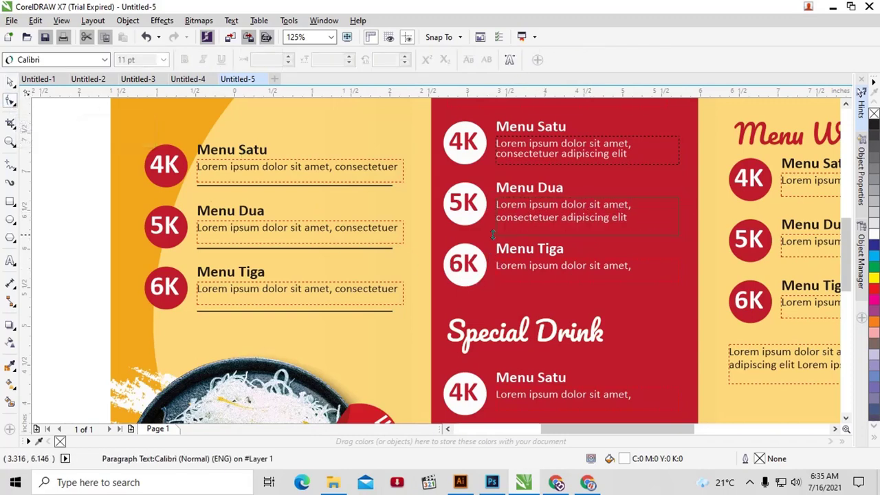
{"action": "left_click", "coordinate": [492, 225]}
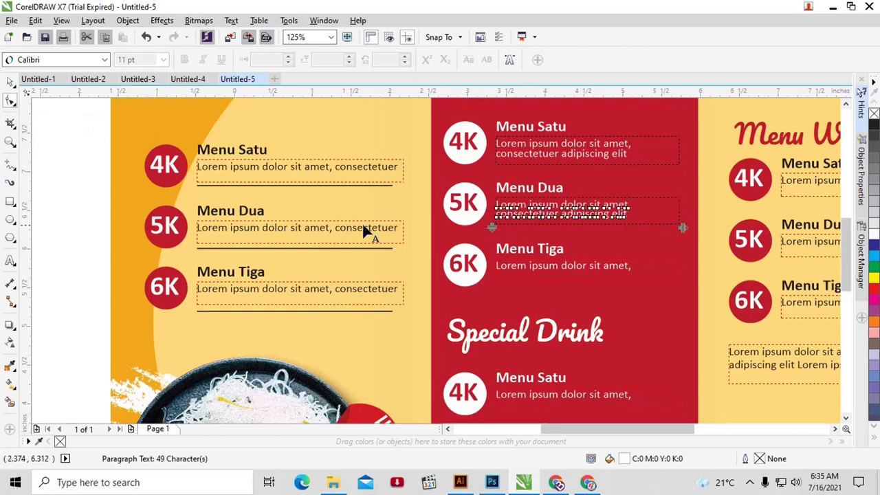
{"action": "left_click", "coordinate": [9, 82]}
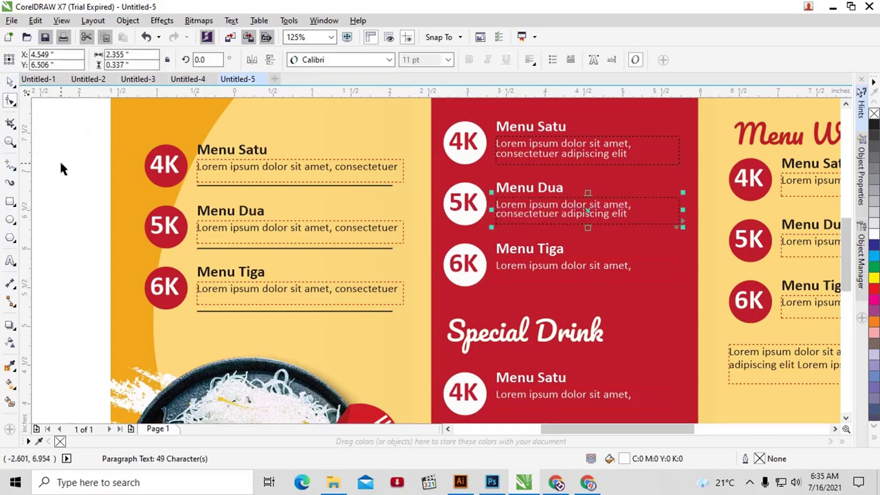
{"action": "left_click", "coordinate": [59, 159]}
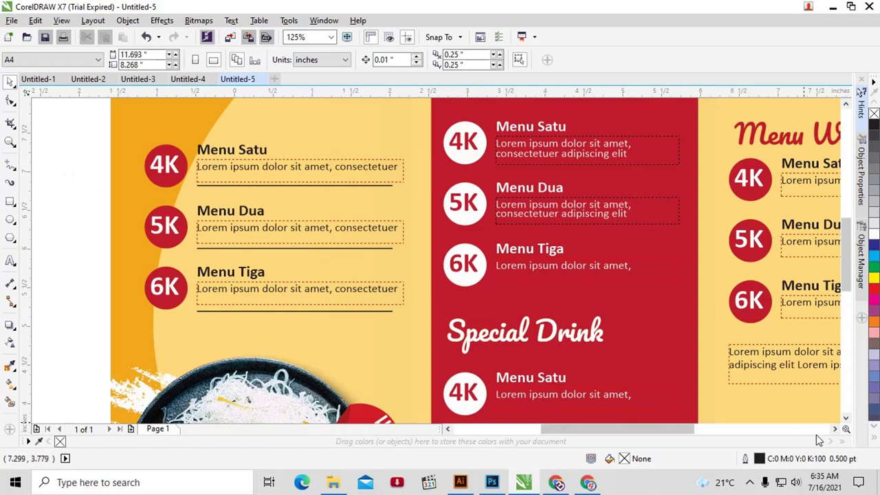
{"action": "left_click_drag", "start_coordinate": [691, 429], "coordinate": [711, 429]}
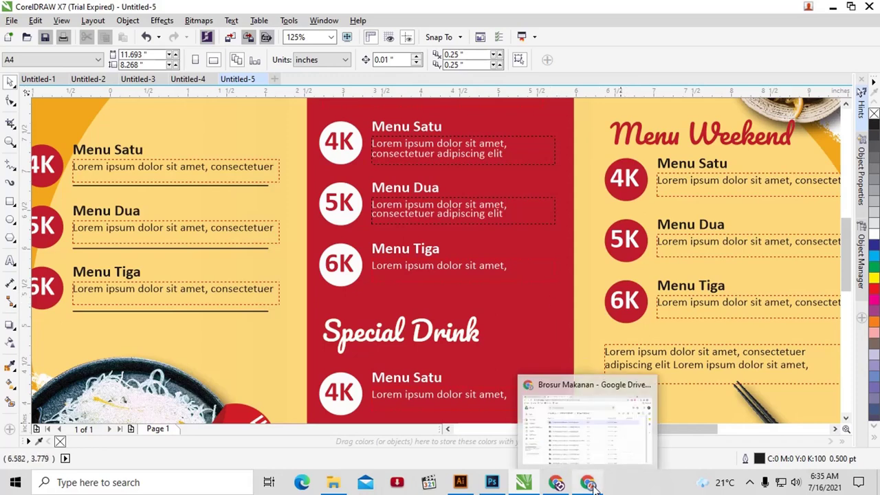
- Scroll the hafshaaja.com brochure article down to the Link Download Disini button
{"action": "left_click", "coordinate": [559, 485]}
{"action": "scroll", "coordinate": [399, 267], "scroll_direction": "up", "scroll_amount": 5}
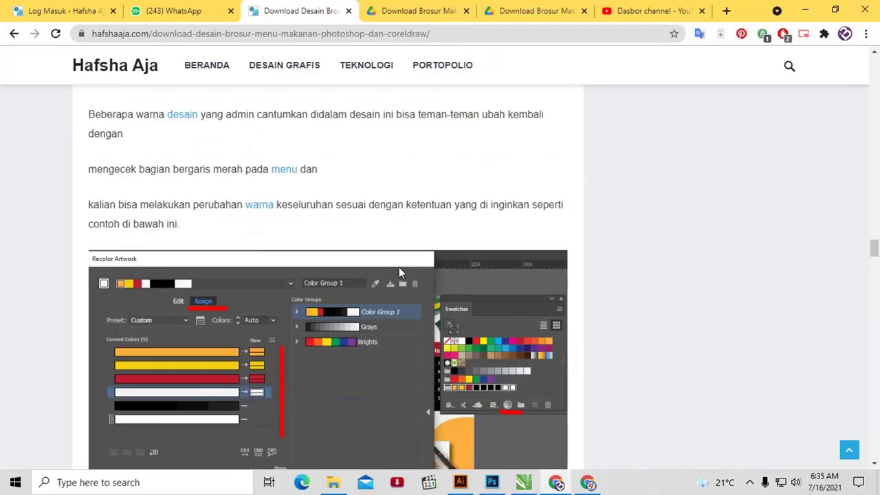
{"action": "scroll", "coordinate": [398, 267], "scroll_direction": "up", "scroll_amount": 10}
{"action": "scroll", "coordinate": [447, 240], "scroll_direction": "up", "scroll_amount": 10}
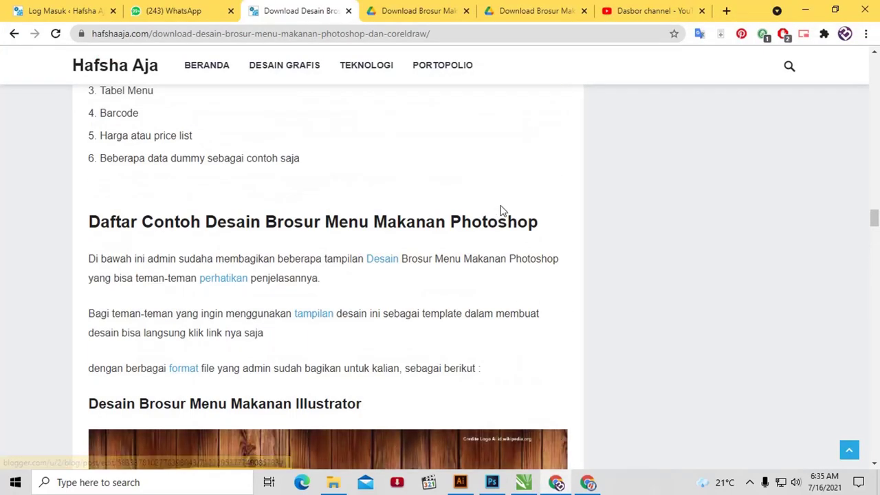
{"action": "scroll", "coordinate": [501, 212], "scroll_direction": "down", "scroll_amount": 4}
{"action": "scroll", "coordinate": [472, 191], "scroll_direction": "down", "scroll_amount": 4}
{"action": "scroll", "coordinate": [479, 194], "scroll_direction": "down", "scroll_amount": 5}
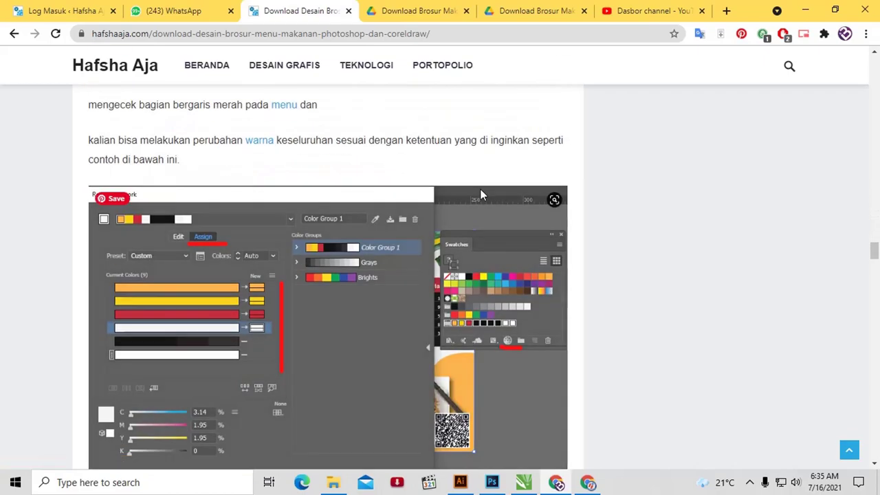
{"action": "scroll", "coordinate": [499, 195], "scroll_direction": "down", "scroll_amount": 4}
{"action": "scroll", "coordinate": [503, 198], "scroll_direction": "down", "scroll_amount": 2}
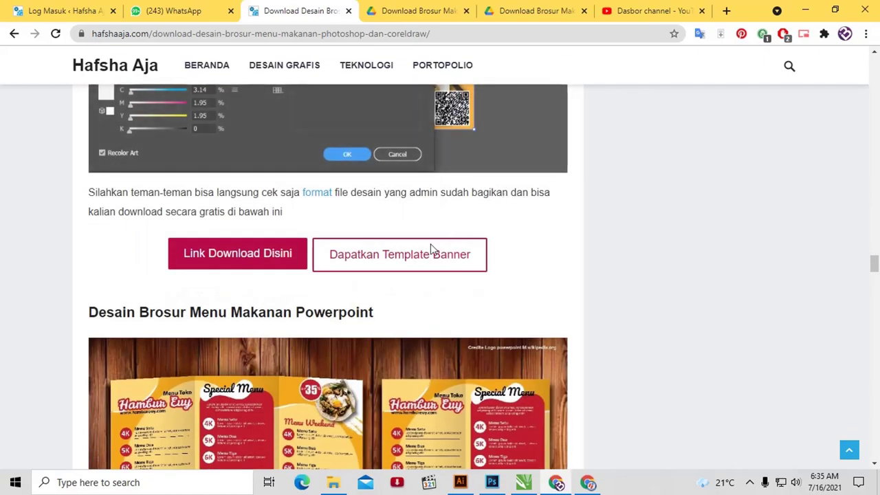
{"action": "scroll", "coordinate": [422, 245], "scroll_direction": "up", "scroll_amount": 5}
{"action": "scroll", "coordinate": [423, 244], "scroll_direction": "up", "scroll_amount": 4}
{"action": "scroll", "coordinate": [425, 241], "scroll_direction": "up", "scroll_amount": 2}
{"action": "scroll", "coordinate": [425, 242], "scroll_direction": "up", "scroll_amount": 6}
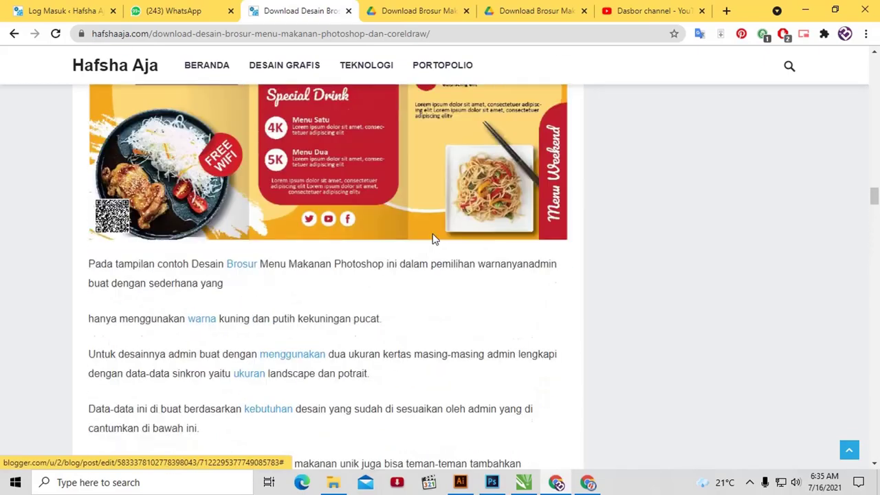
{"action": "scroll", "coordinate": [448, 235], "scroll_direction": "up", "scroll_amount": 5}
{"action": "scroll", "coordinate": [447, 236], "scroll_direction": "down", "scroll_amount": 5}
{"action": "scroll", "coordinate": [385, 256], "scroll_direction": "down", "scroll_amount": 5}
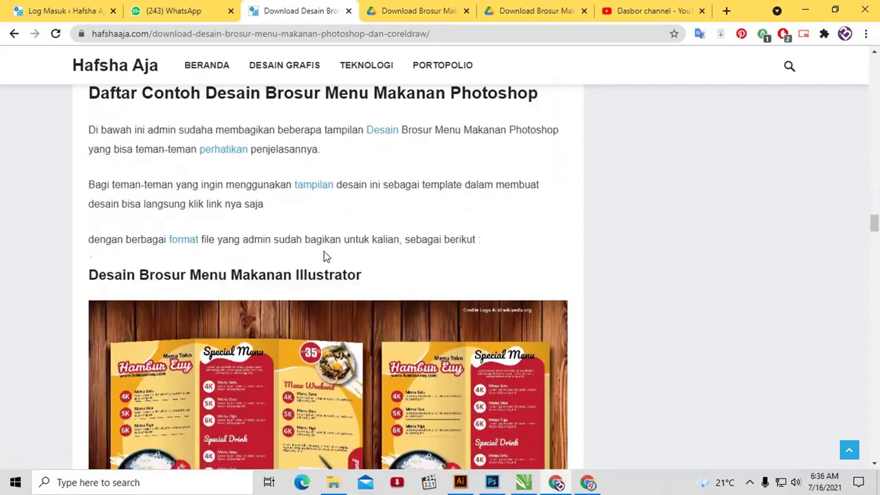
{"action": "scroll", "coordinate": [322, 258], "scroll_direction": "down", "scroll_amount": 4}
{"action": "scroll", "coordinate": [323, 258], "scroll_direction": "down", "scroll_amount": 4}
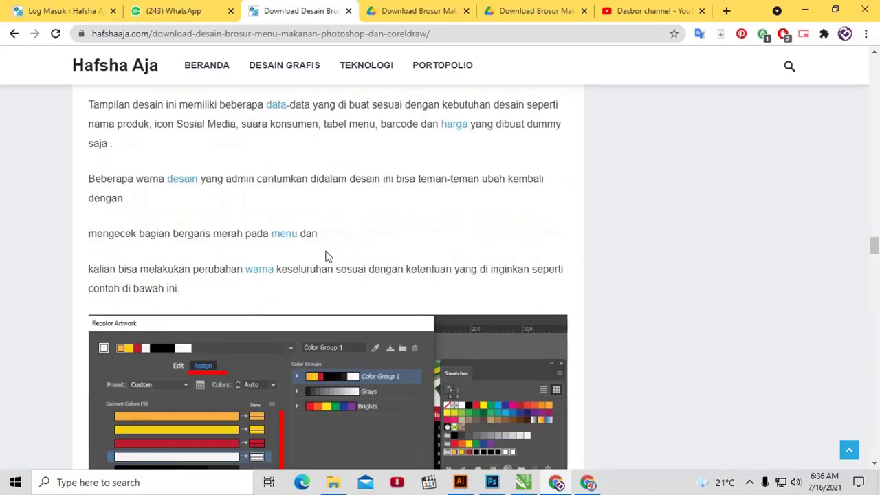
{"action": "scroll", "coordinate": [329, 253], "scroll_direction": "down", "scroll_amount": 2}
{"action": "scroll", "coordinate": [330, 255], "scroll_direction": "down", "scroll_amount": 2}
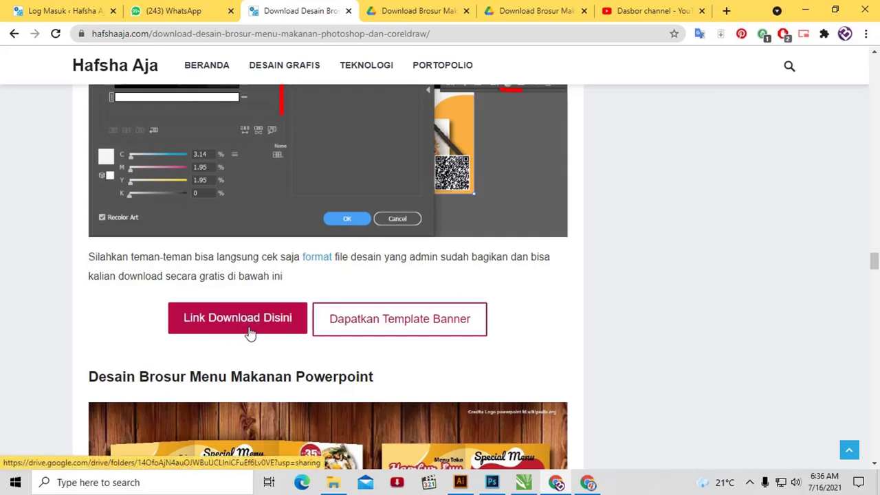
- Follow the download link to Google Drive and preview 'Download Brosur Makanan 3 ( 3 Lipat )_Ok.ai'
{"action": "left_click", "coordinate": [264, 330]}
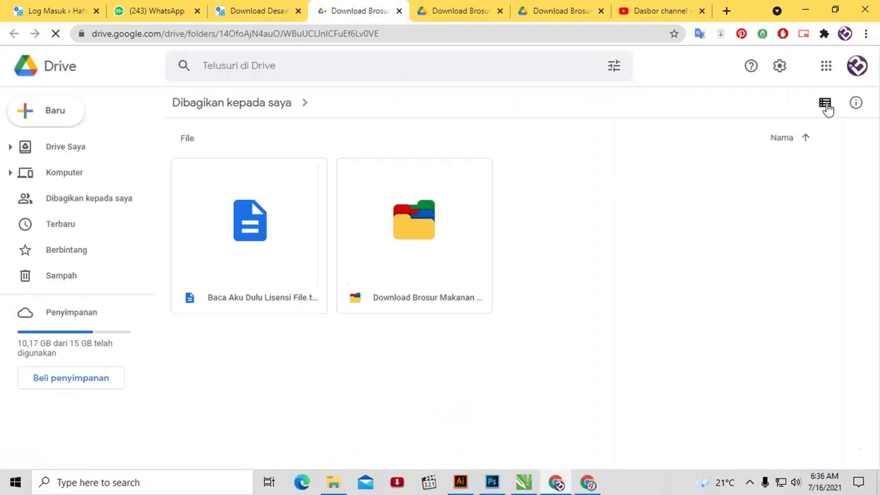
{"action": "left_click", "coordinate": [827, 108]}
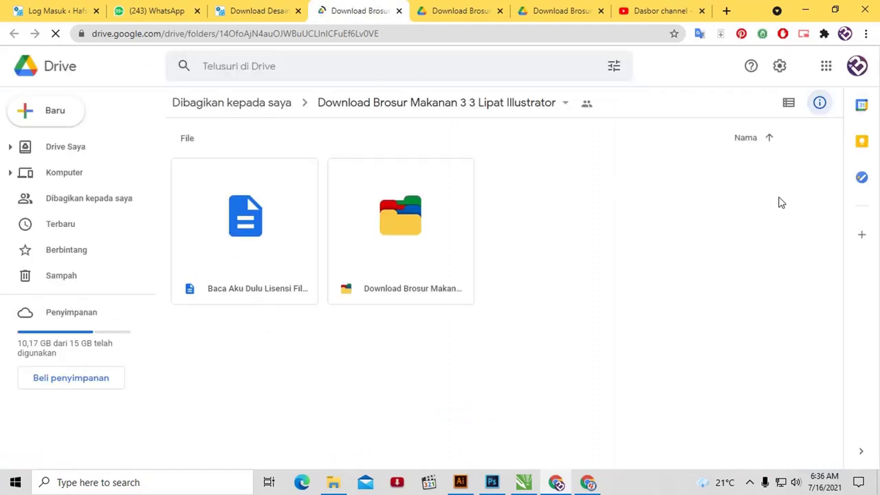
{"action": "left_click", "coordinate": [791, 106]}
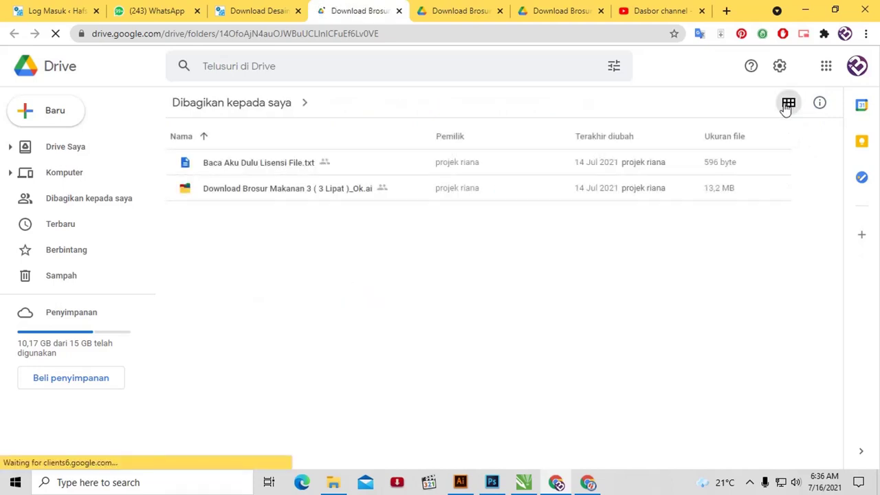
{"action": "left_click", "coordinate": [787, 106]}
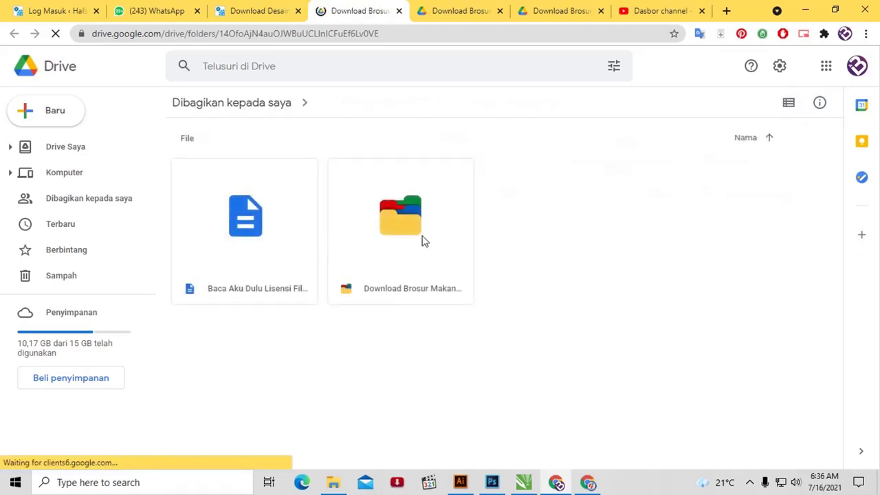
{"action": "double_click", "coordinate": [392, 220]}
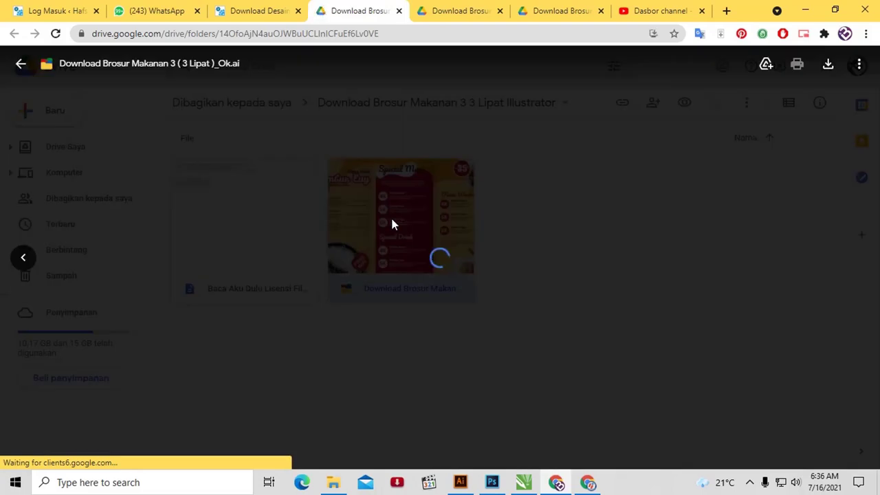